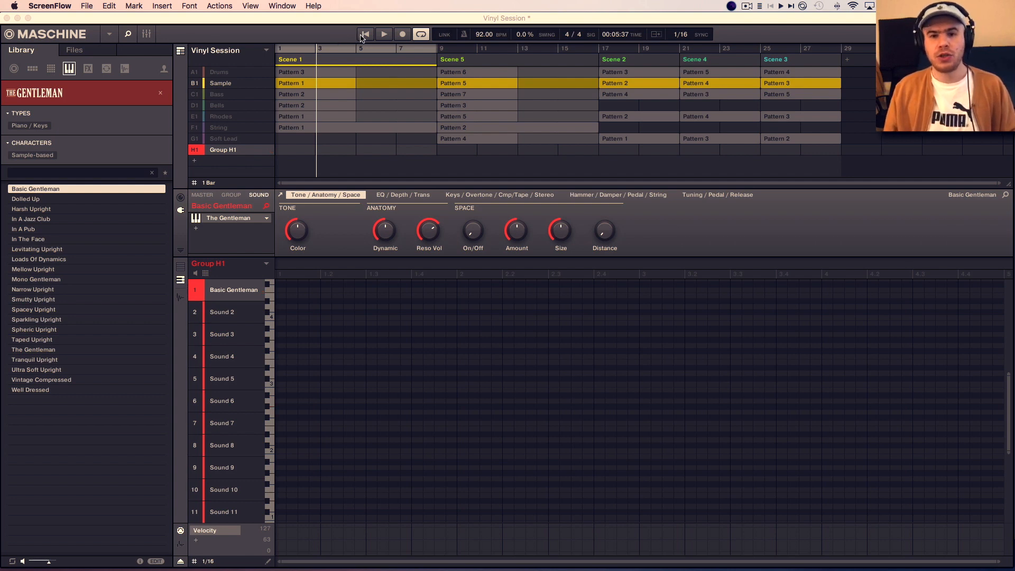
# Audition C#, D#, E and F on the Basic Gentleman piano against the repeatedly restarted sample, stopping playback at the end.
pyautogui.click(362, 36)
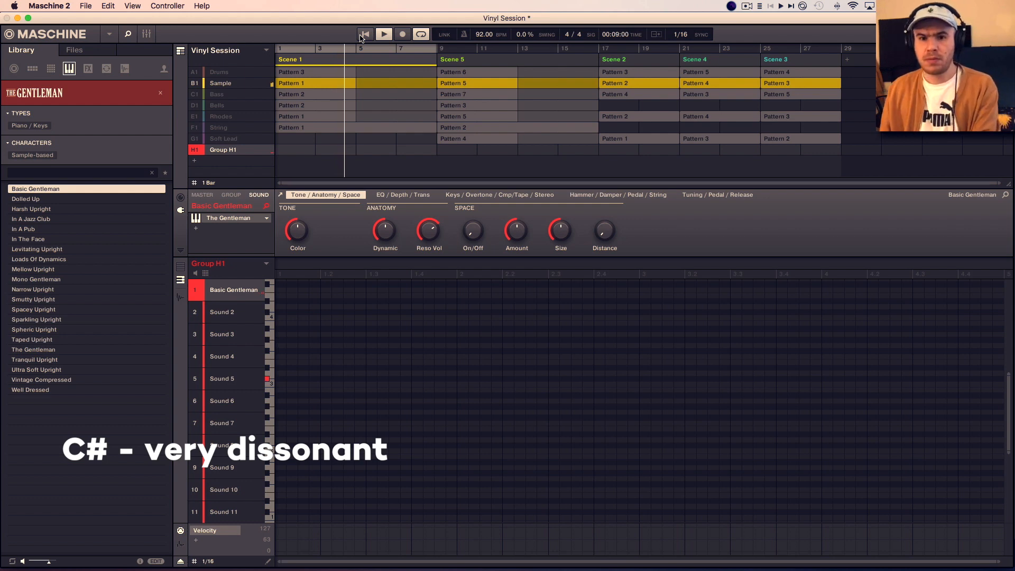
pyautogui.click(362, 37)
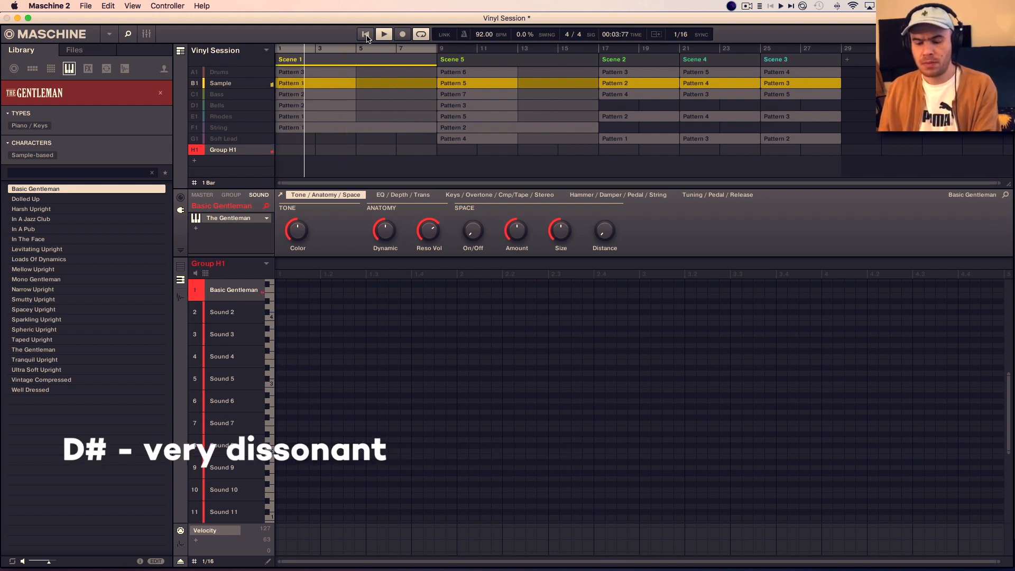
pyautogui.click(366, 36)
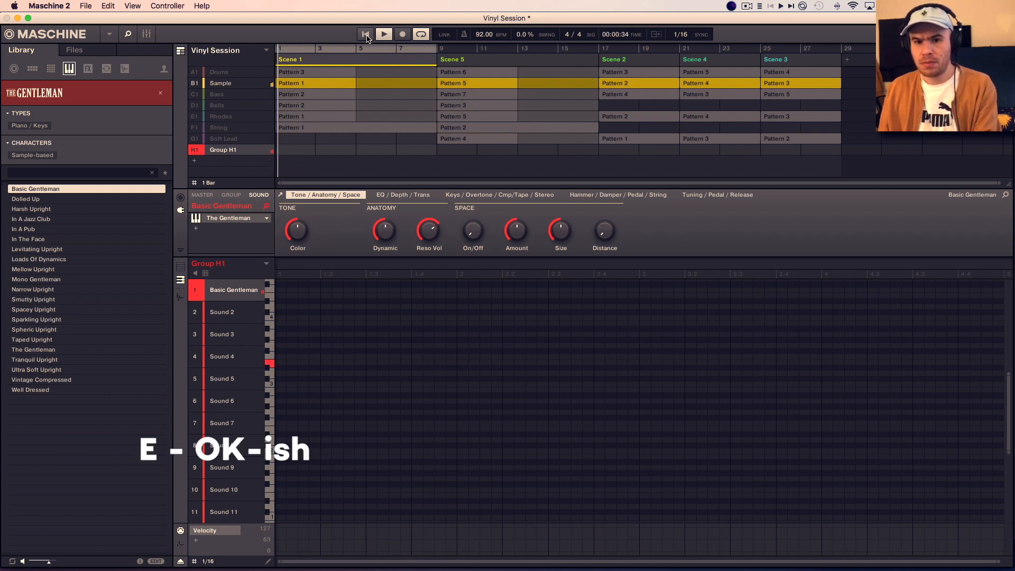
pyautogui.click(366, 36)
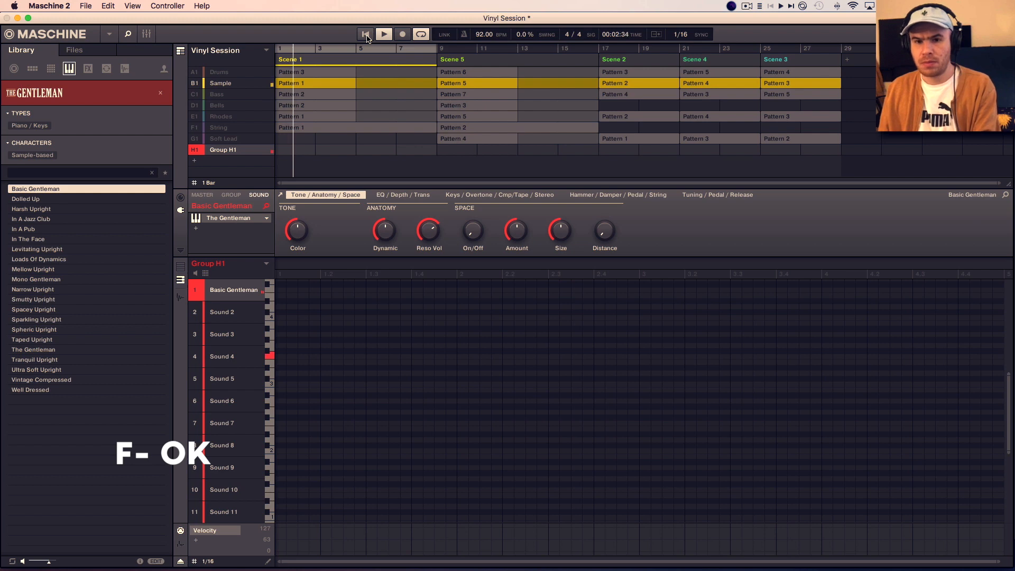
pyautogui.click(366, 36)
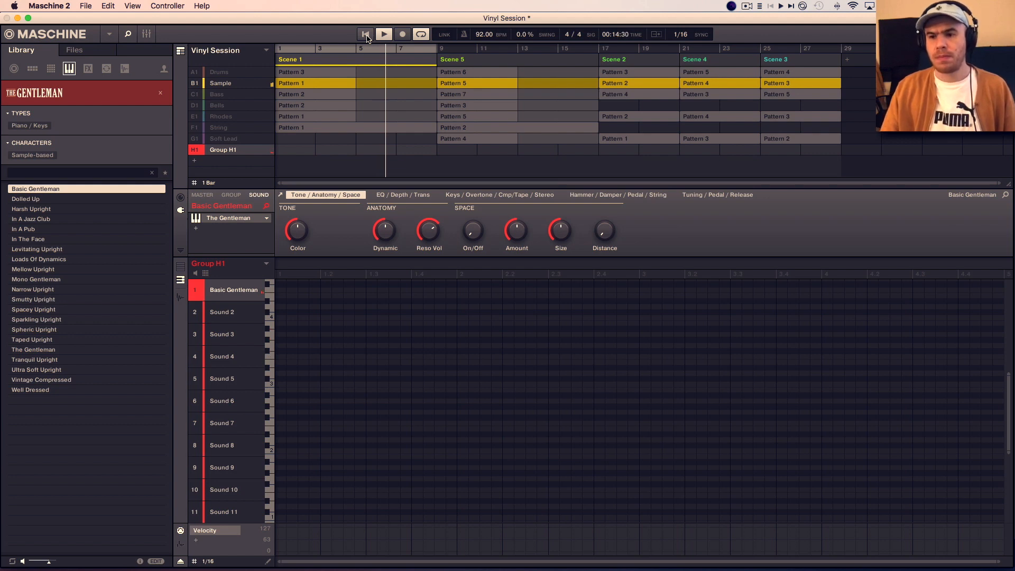
pyautogui.press('space')
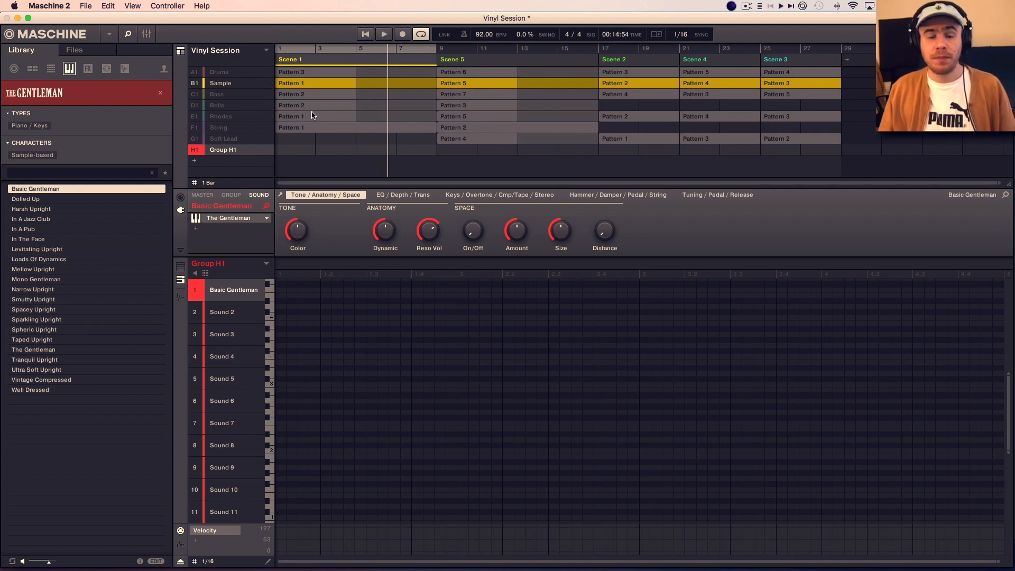
# Open the Bass group's Pattern 2 in Scene 1 and highlight its low notes before 2.3, plus the higher notes up to bar 3.
pyautogui.click(208, 95)
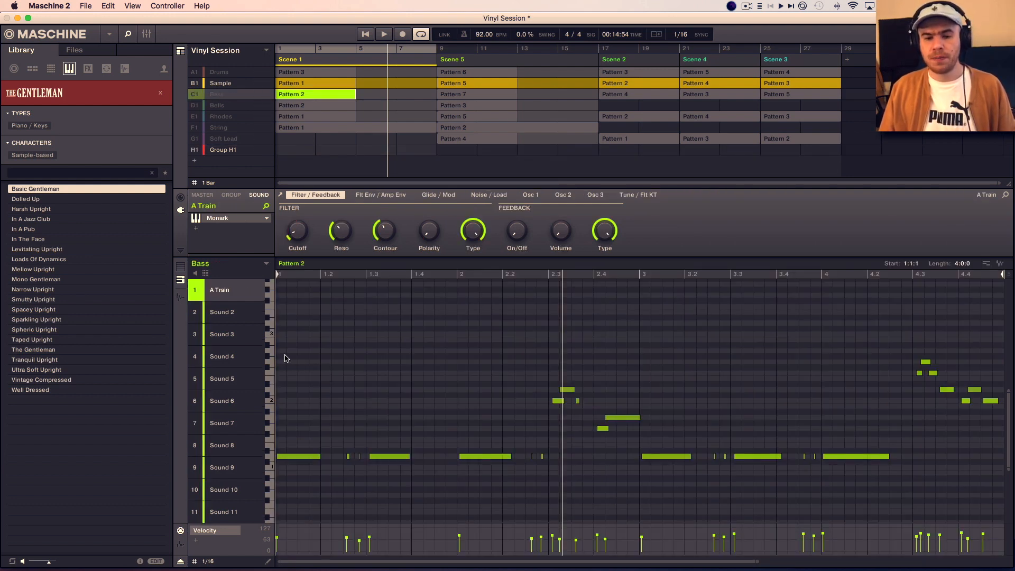
pyautogui.moveTo(281, 349); pyautogui.dragTo(540, 479)
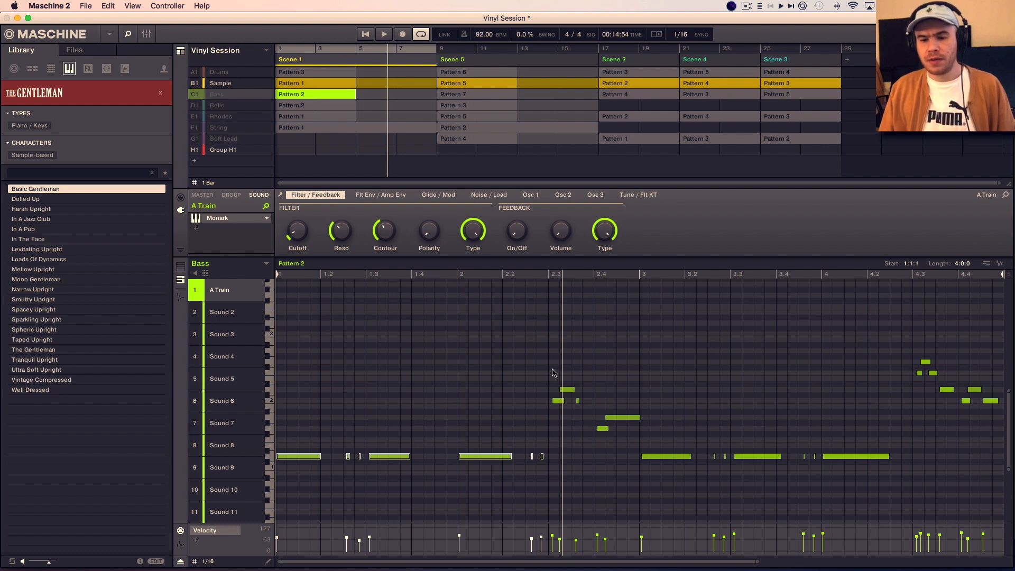
pyautogui.moveTo(551, 363); pyautogui.dragTo(641, 443)
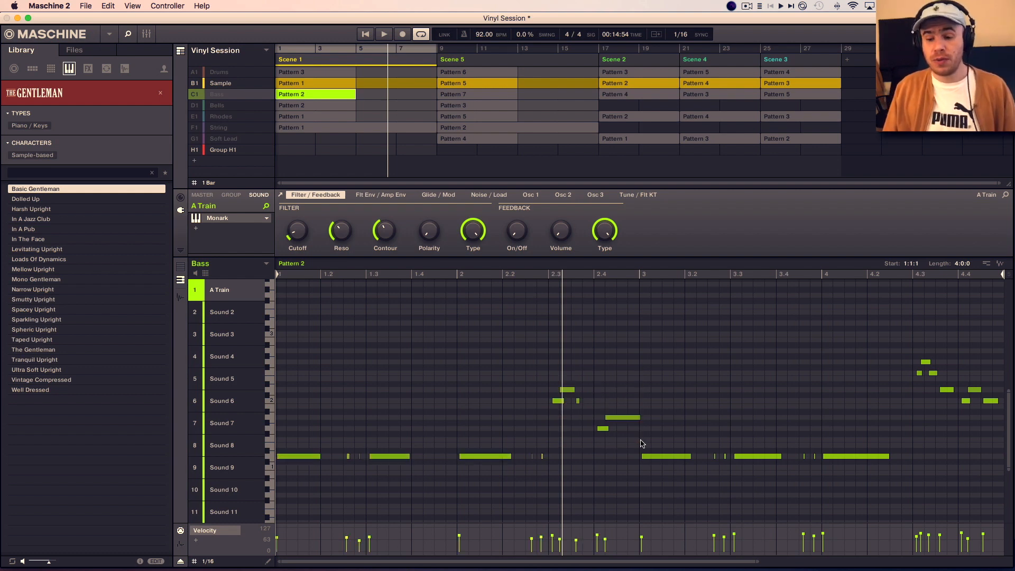
# Play the bass together with the sample, then highlight the repeated low bass notes and the phrase between 2.3 and bar 3.
pyautogui.click(365, 34)
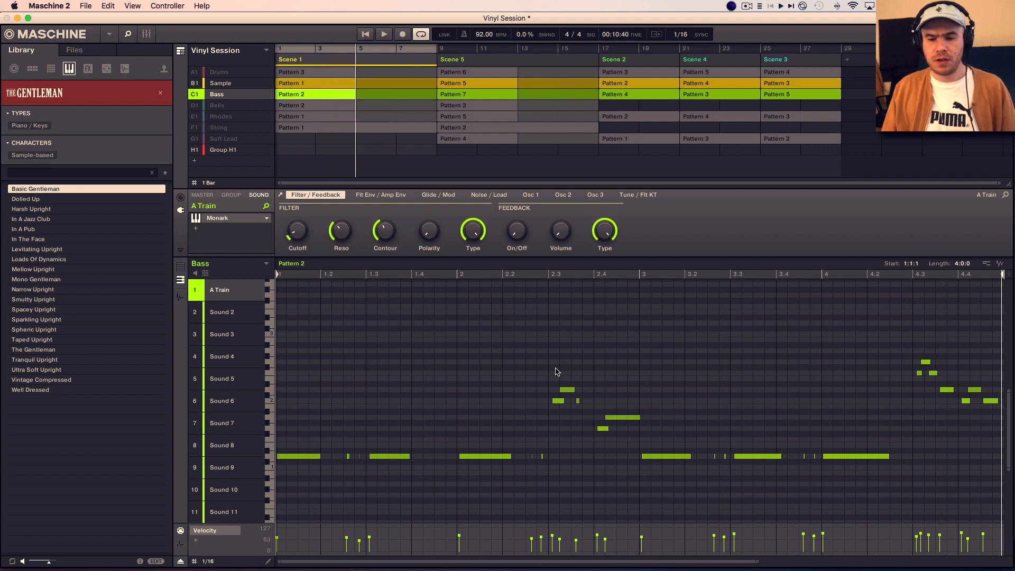
pyautogui.moveTo(542, 372); pyautogui.dragTo(385, 446)
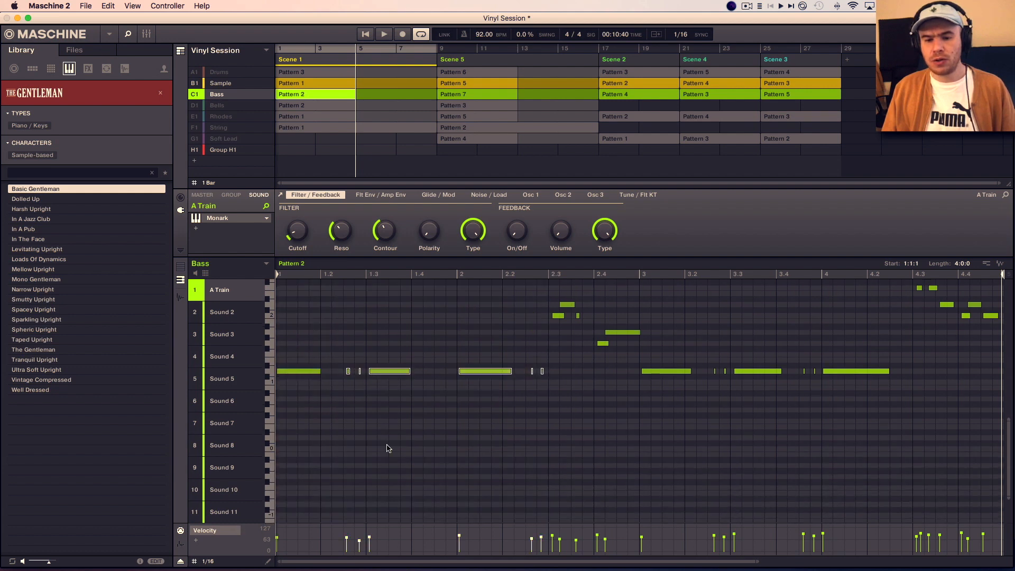
pyautogui.scroll(2, 552, 448)
pyautogui.moveTo(546, 315); pyautogui.dragTo(637, 378)
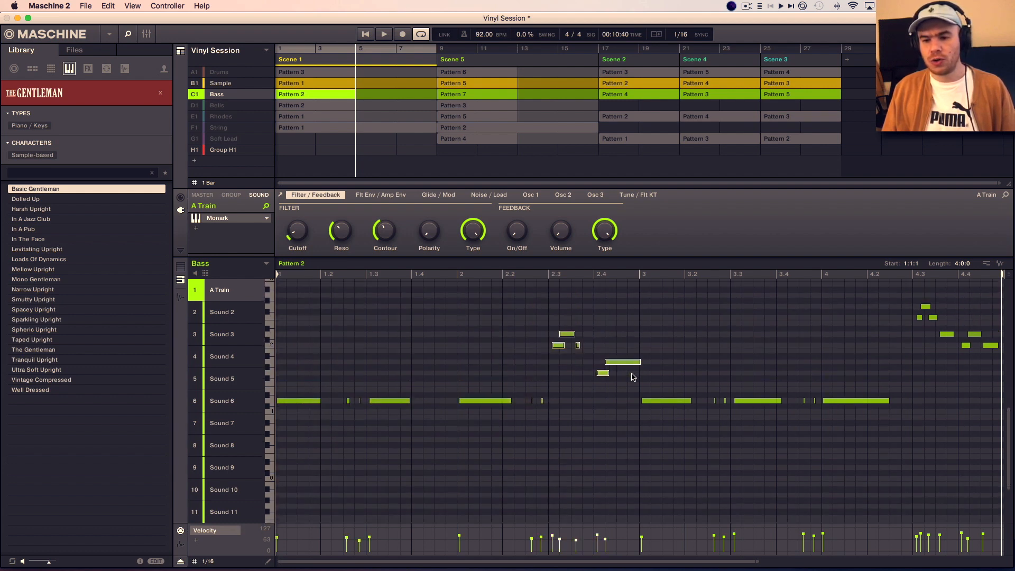
pyautogui.click(632, 377)
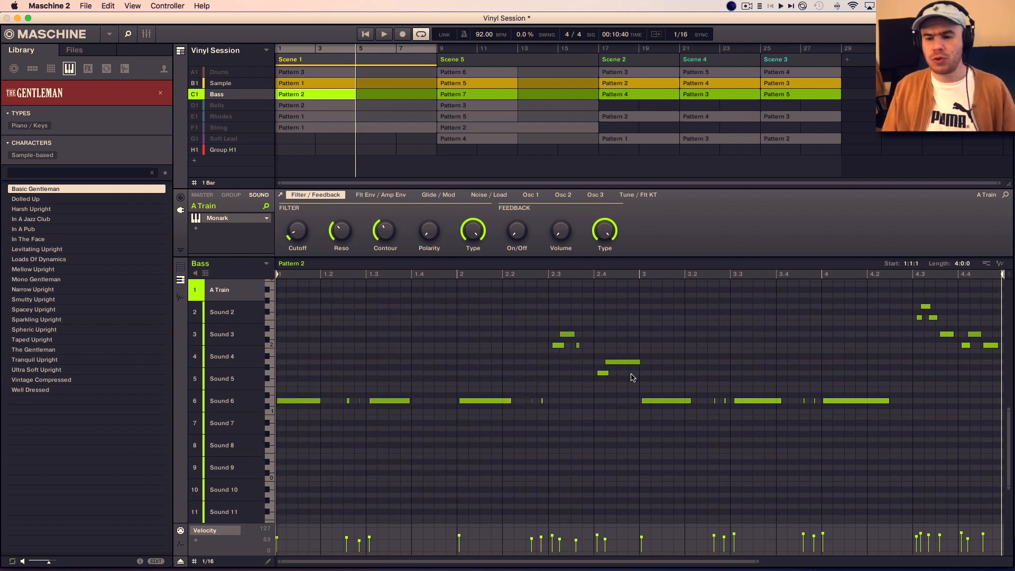
pyautogui.scroll(1, 633, 377)
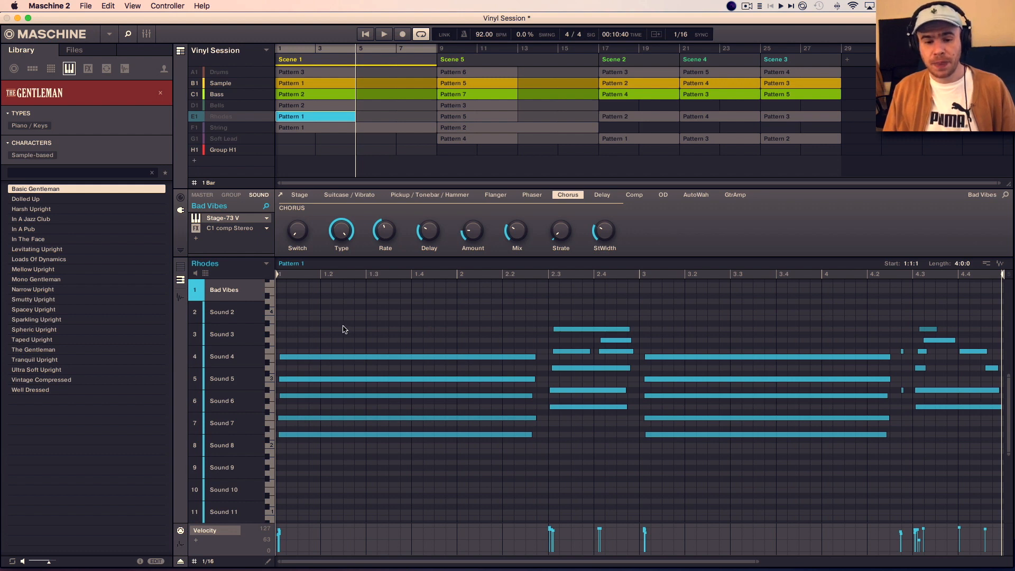
# Highlight the first two chord groups in the Rhodes Pattern 1, and play the soloed Rhodes part from the start.
pyautogui.moveTo(342, 329); pyautogui.dragTo(398, 465)
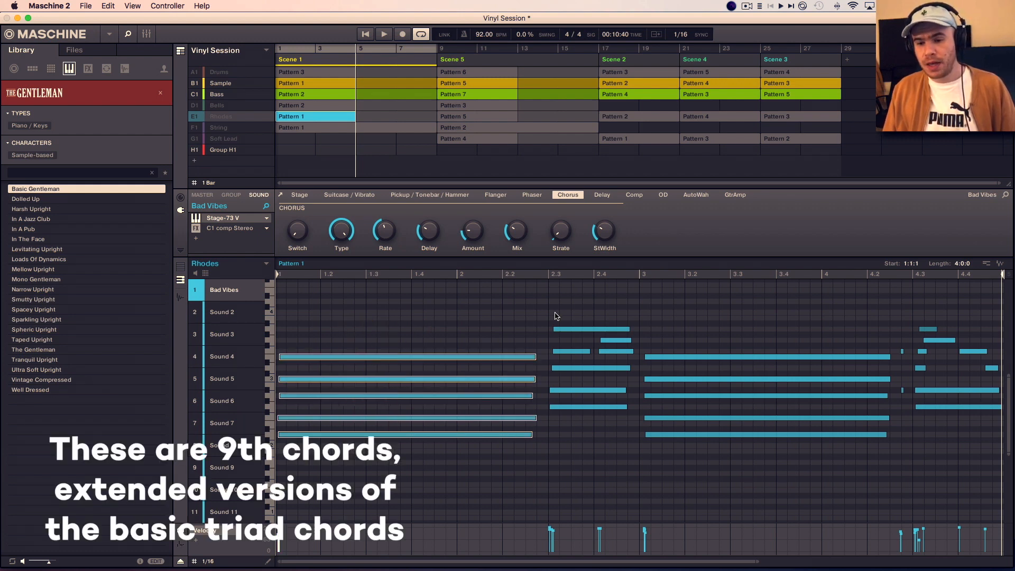
pyautogui.moveTo(555, 315); pyautogui.dragTo(618, 424)
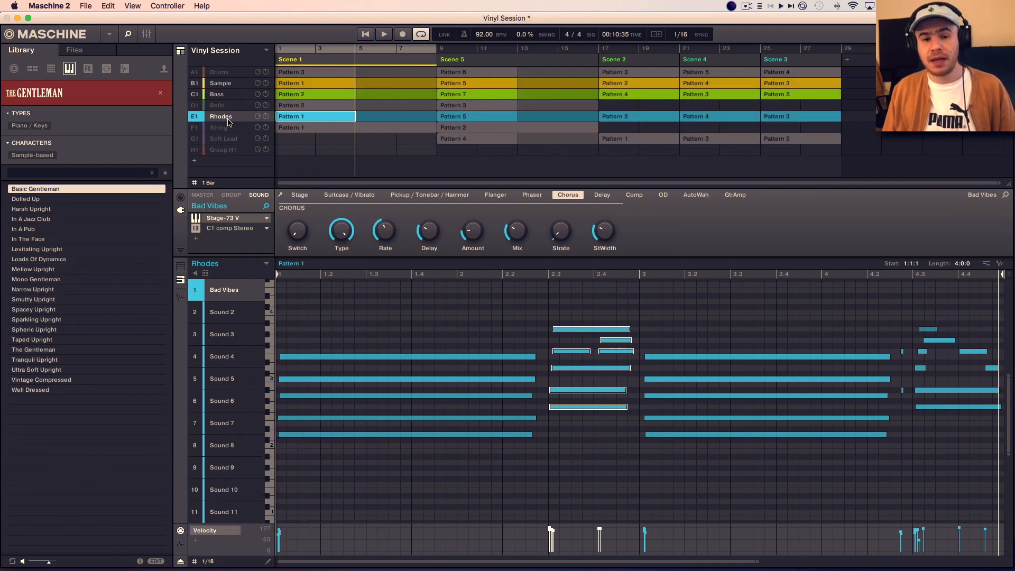
pyautogui.click(364, 34)
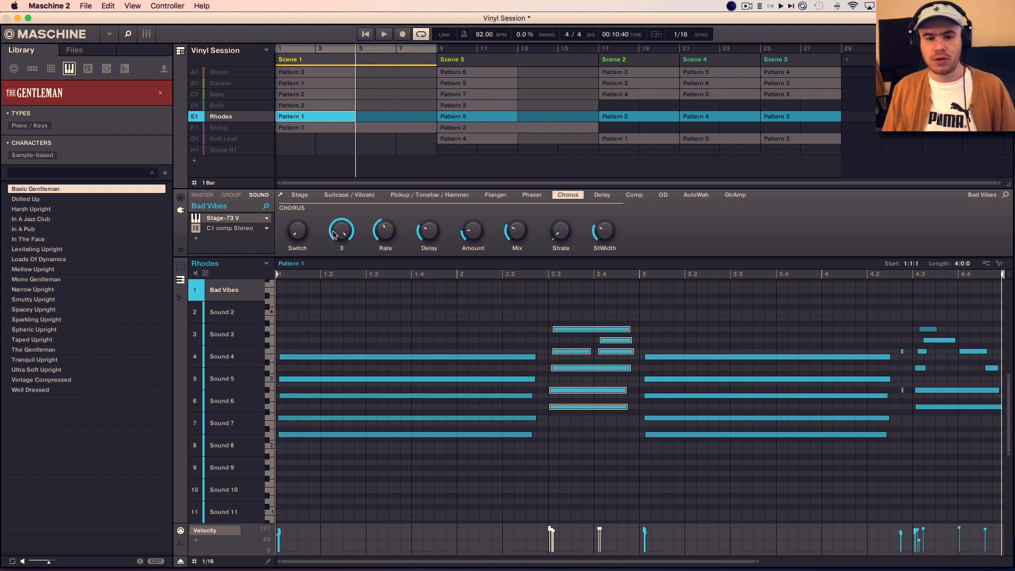
pyautogui.click(365, 34)
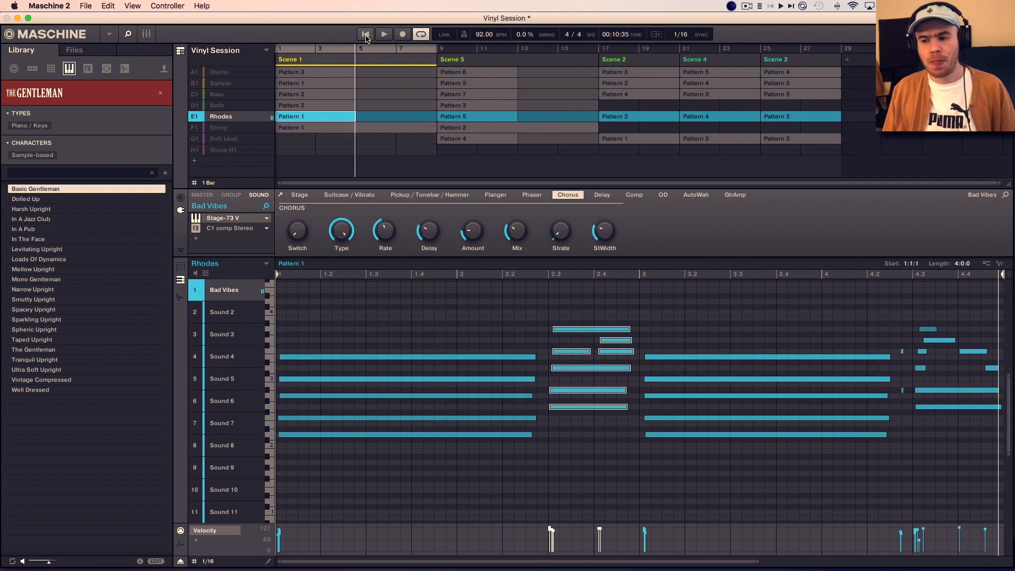
# Open the String group's Pattern 1 and solo the group to listen to its part in Scene 1, stopping playback at the end.
pyautogui.click(195, 129)
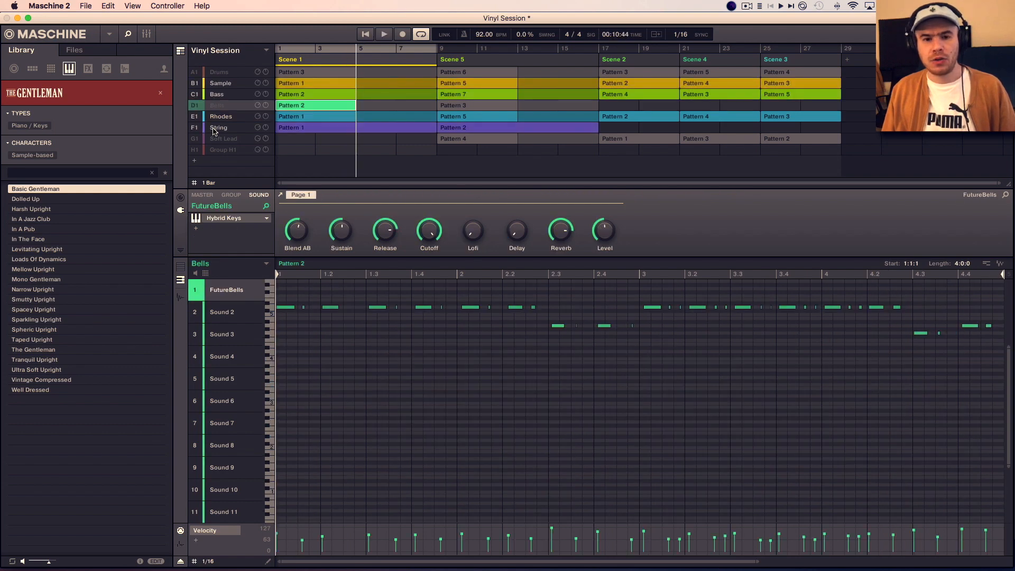
pyautogui.click(214, 131)
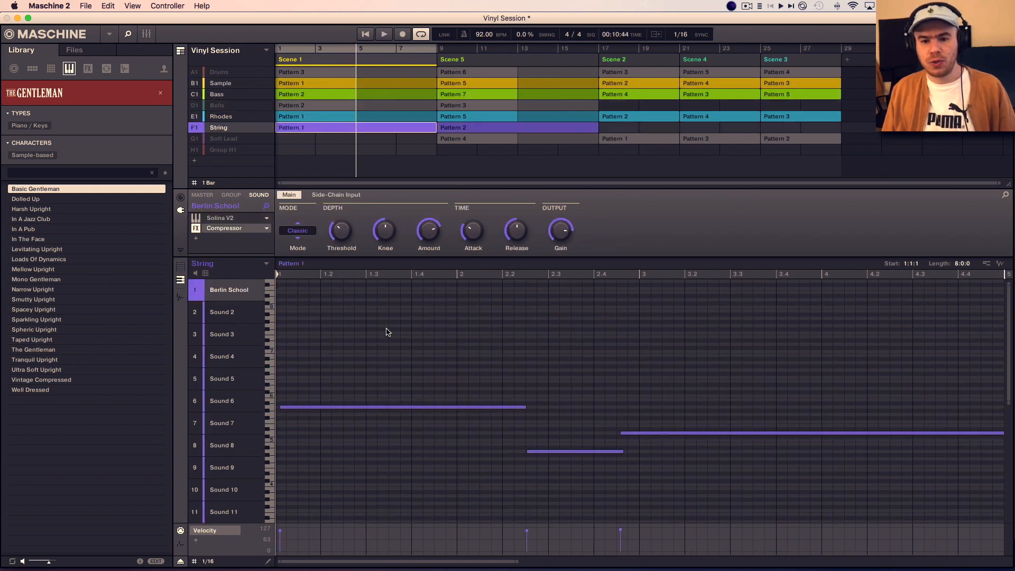
pyautogui.rightClick(194, 129)
pyautogui.press('space')
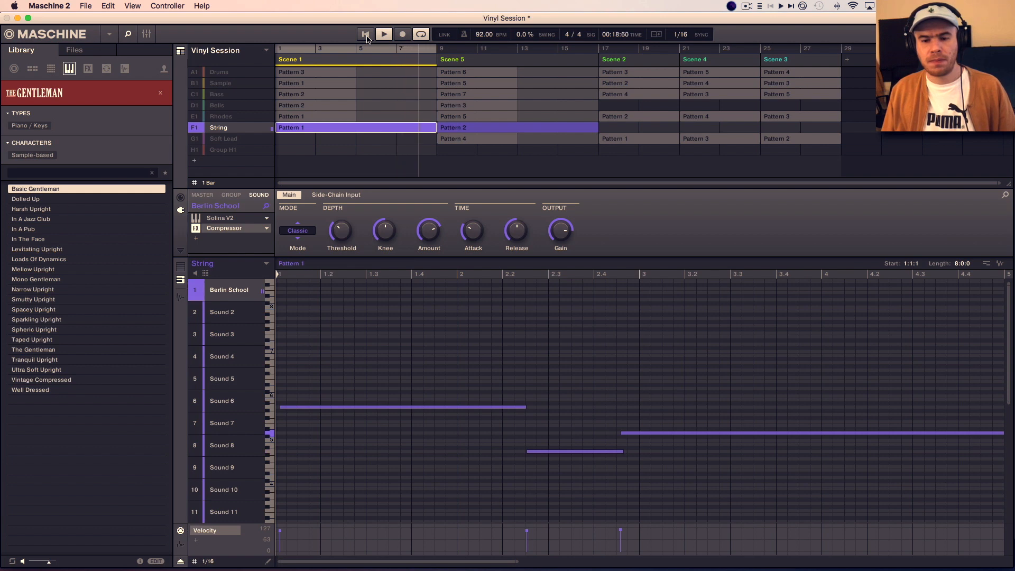
pyautogui.press('space')
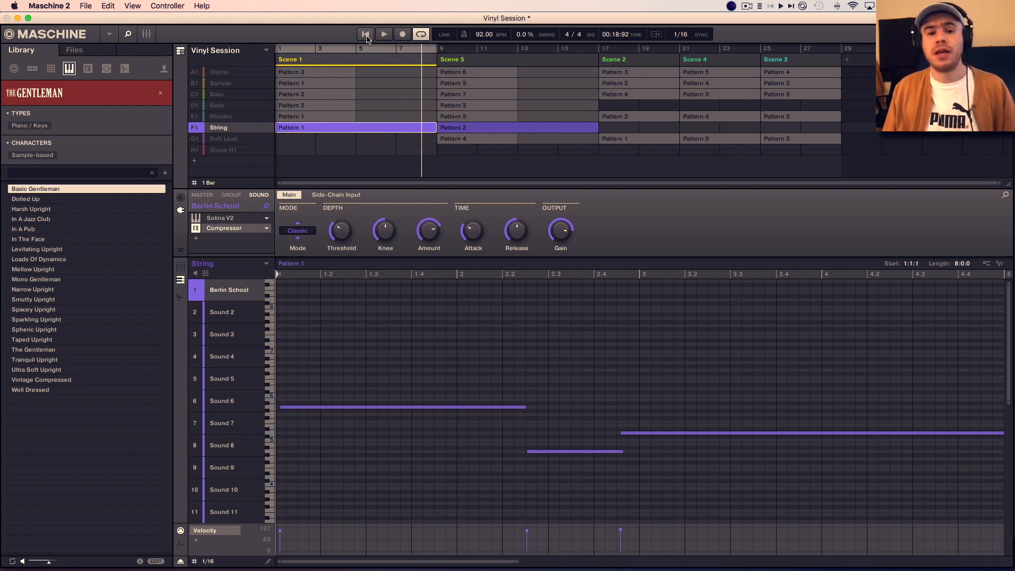
# Open the Sample group's Pattern 5 in Scene 5, and listen to the soloed sample through Pattern 2 in Scene 2.
pyautogui.click(530, 64)
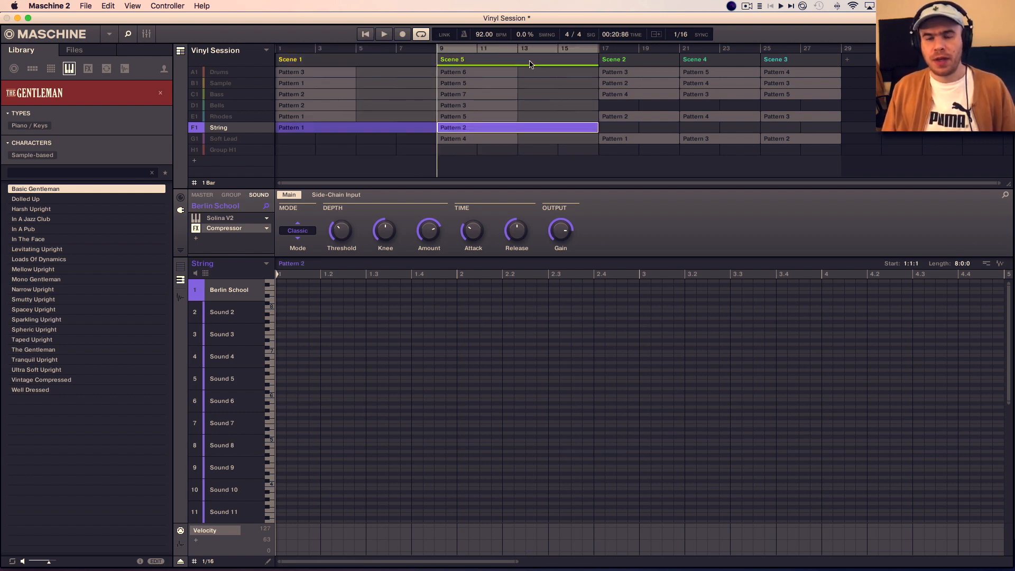
pyautogui.click(475, 83)
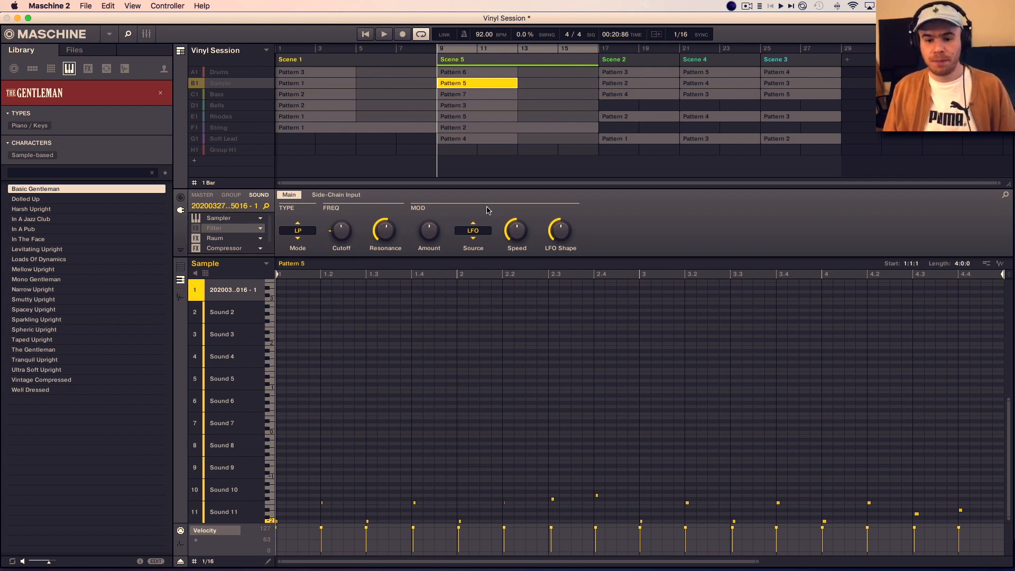
pyautogui.click(366, 35)
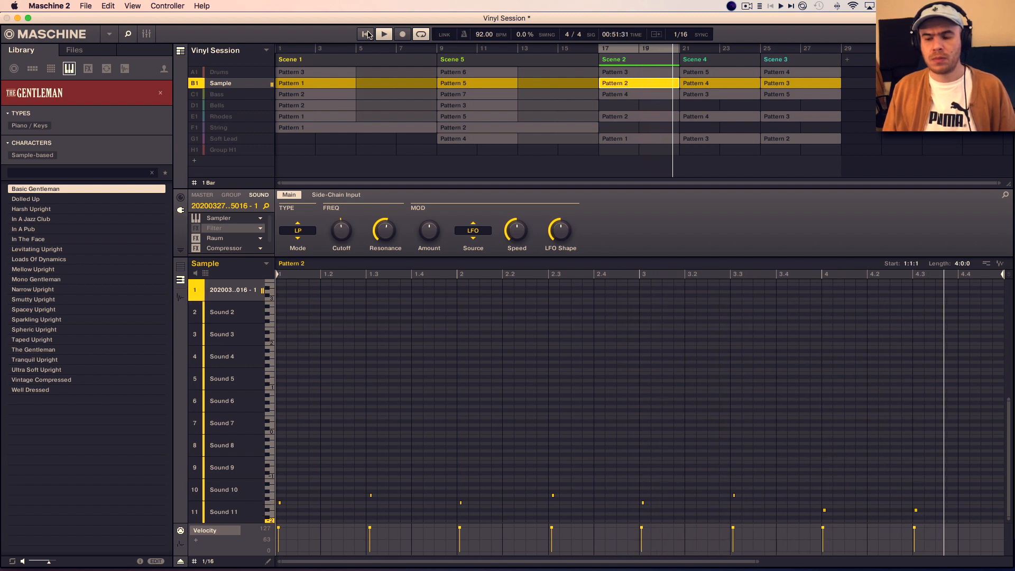
pyautogui.press('space')
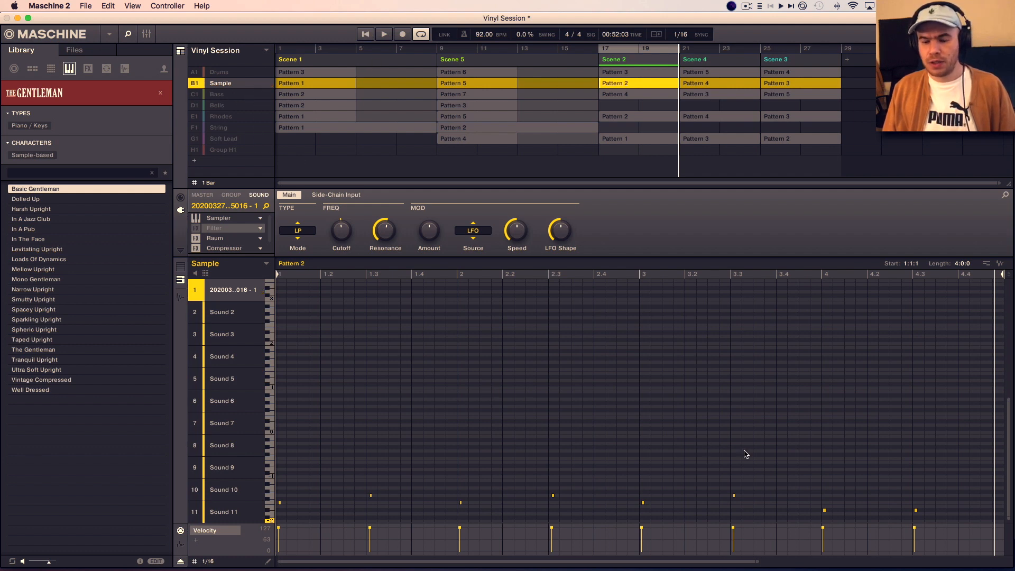
# Highlight the sample trigger notes of Scene 2's Pattern 2 in turn, from the first note to the last two in bar 4.
pyautogui.moveTo(300, 486); pyautogui.dragTo(273, 509)
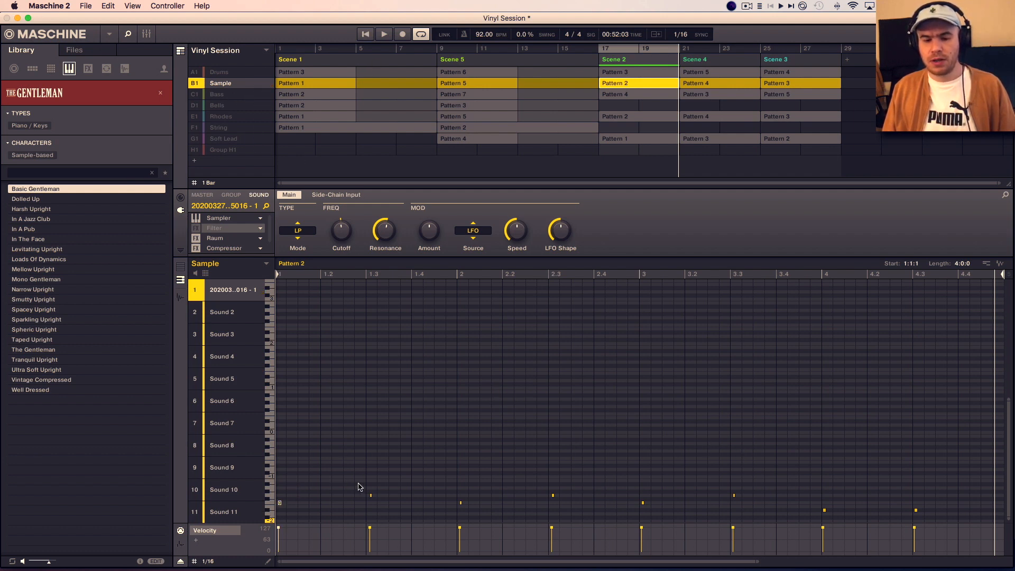
pyautogui.moveTo(358, 486); pyautogui.dragTo(483, 512)
pyautogui.moveTo(535, 486); pyautogui.dragTo(938, 515)
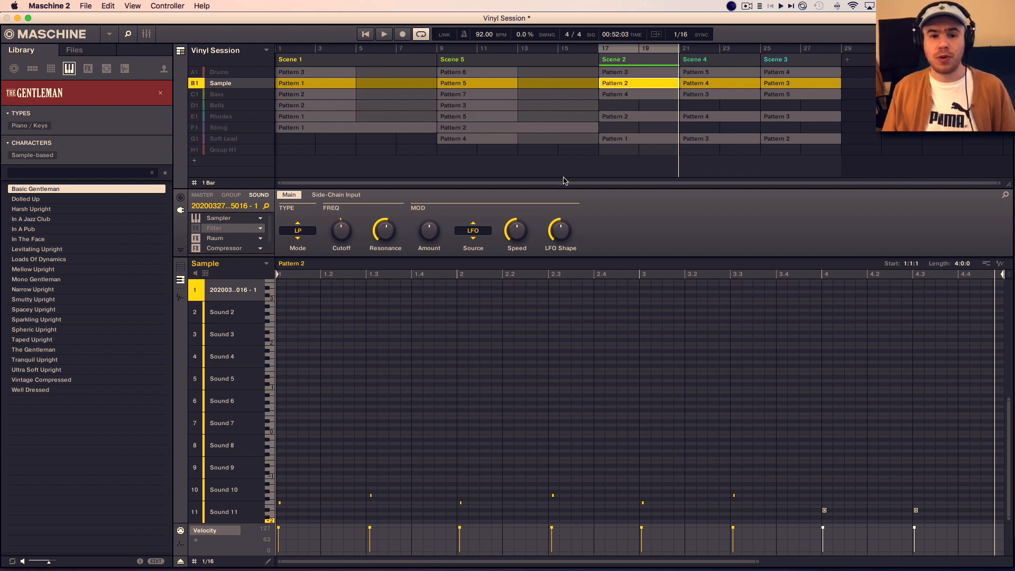
# Solo the Bass group and highlight the low notes of its Pattern 4 in Scene 2 one group at a time through bar 4.
pyautogui.click(193, 94)
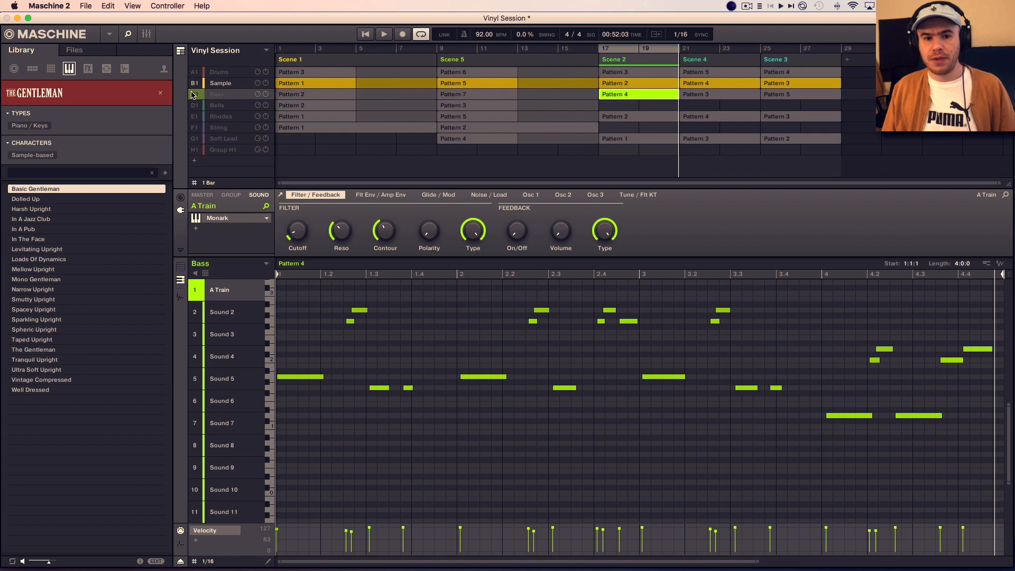
pyautogui.click(297, 376)
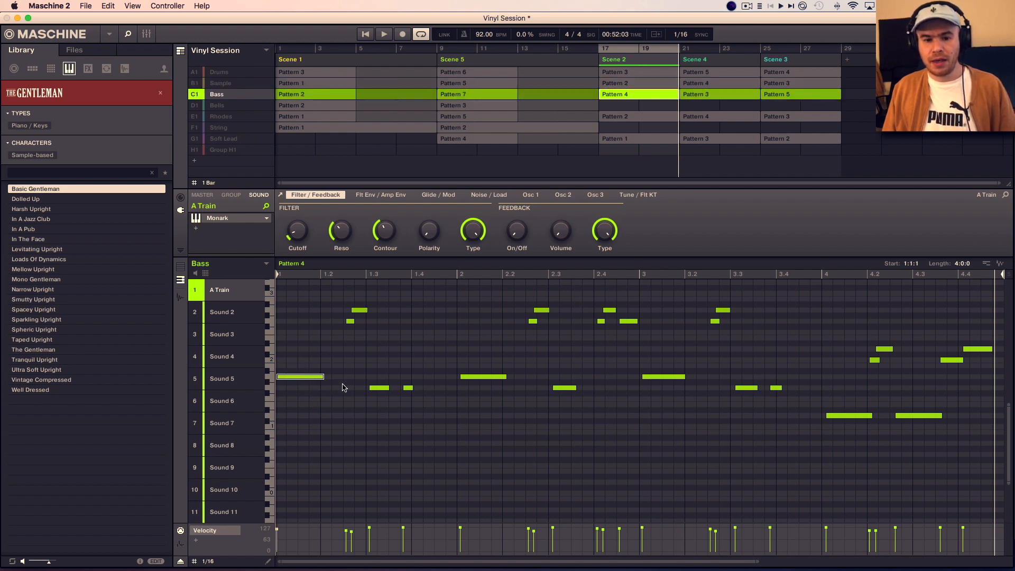
pyautogui.moveTo(364, 374); pyautogui.dragTo(430, 405)
pyautogui.click(476, 376)
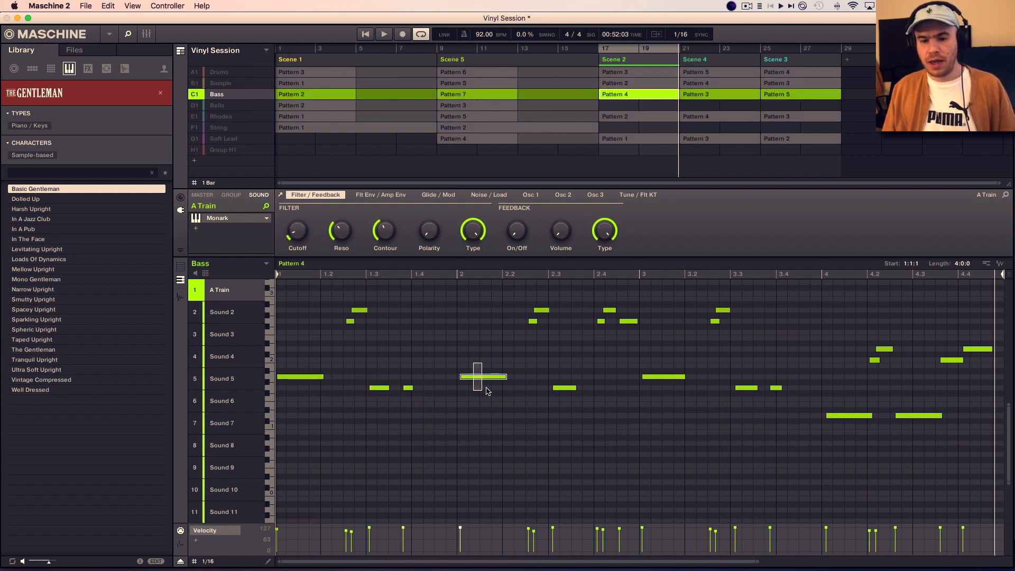
pyautogui.moveTo(537, 377); pyautogui.dragTo(581, 410)
pyautogui.click(660, 376)
pyautogui.click(745, 388)
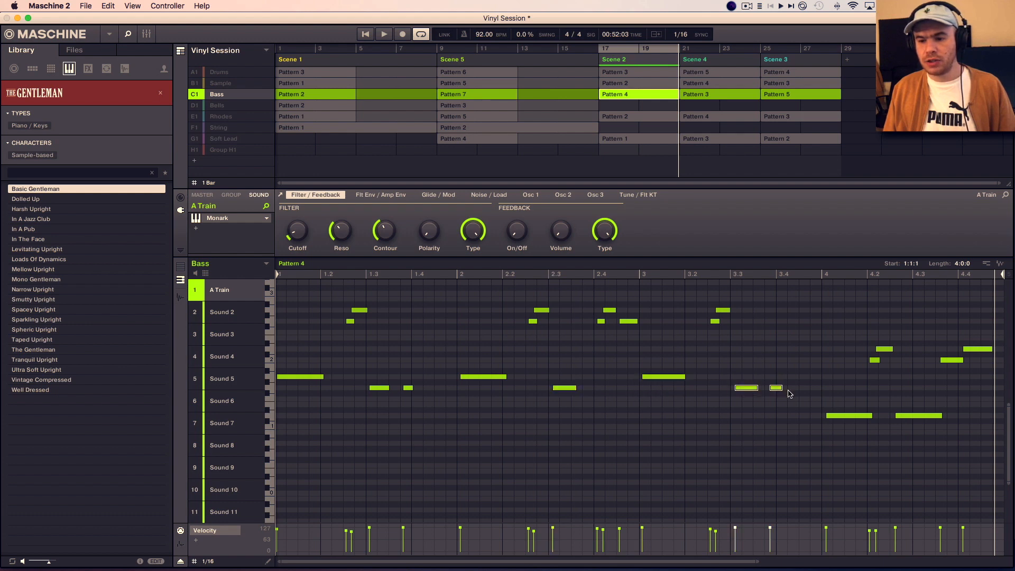
pyautogui.moveTo(831, 401); pyautogui.dragTo(920, 436)
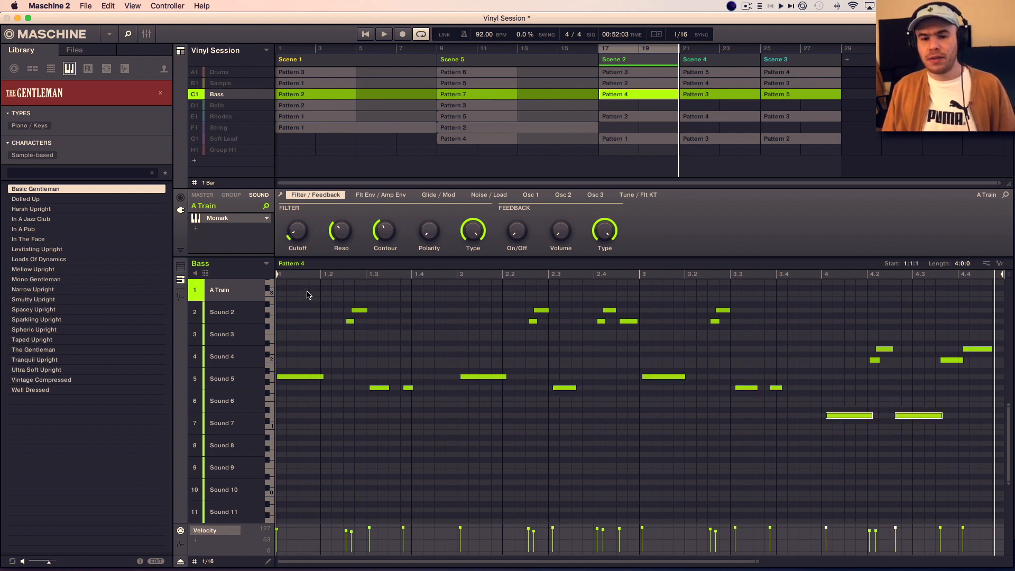
# Highlight the higher fill notes in the bass Pattern 4, and unmute the Sample group alongside Bass.
pyautogui.moveTo(308, 294); pyautogui.dragTo(801, 365)
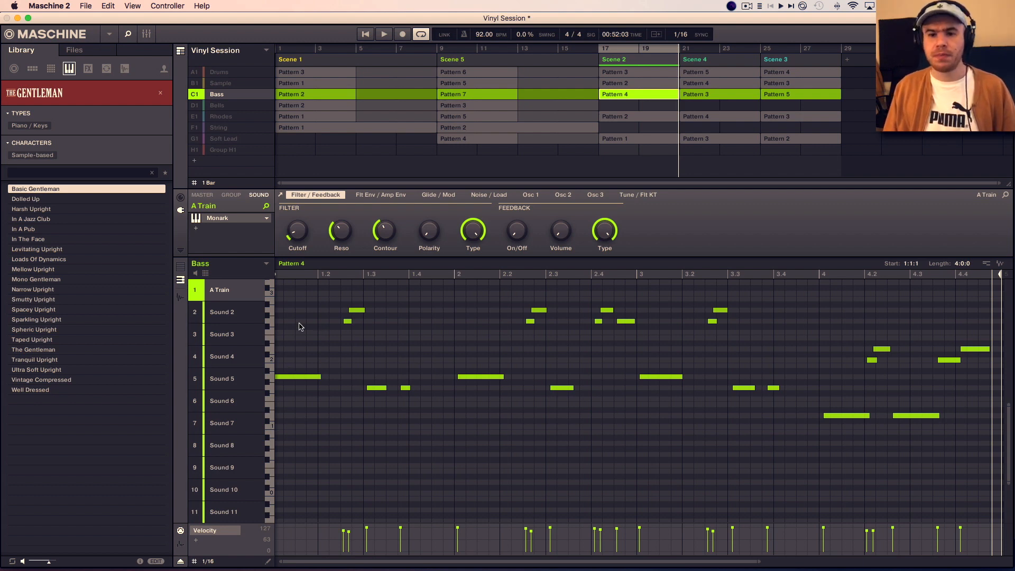
pyautogui.click(192, 83)
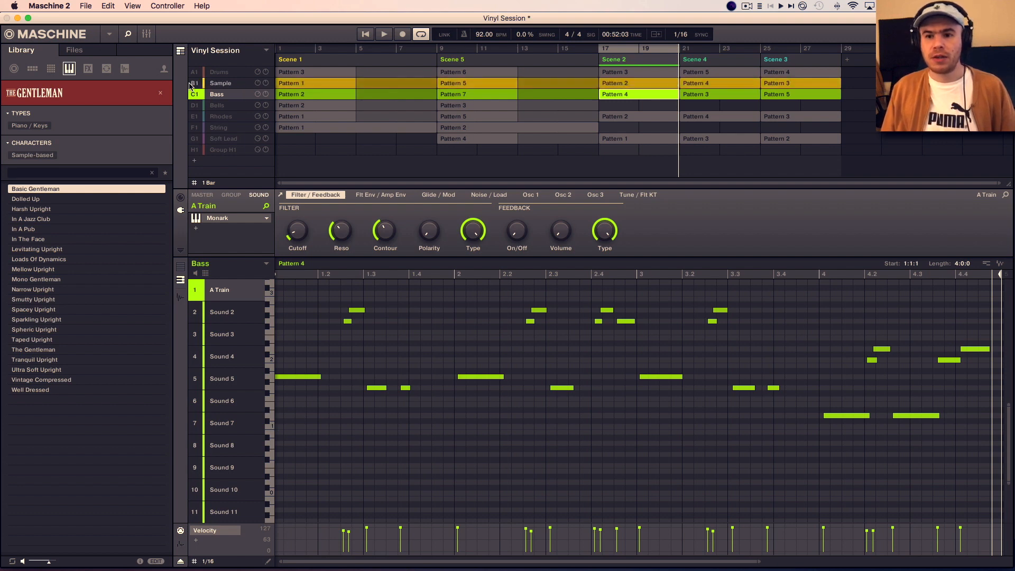
# Play Scene 2 from its start with Sample and Bass together, and open the Rhodes group's Pattern 2.
pyautogui.click(366, 34)
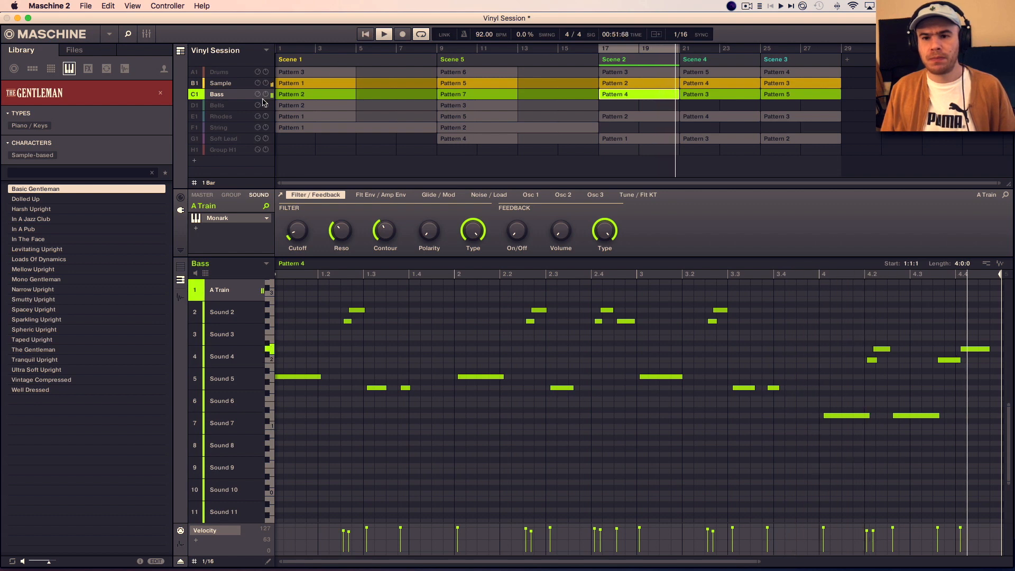
pyautogui.press('space')
pyautogui.click(226, 118)
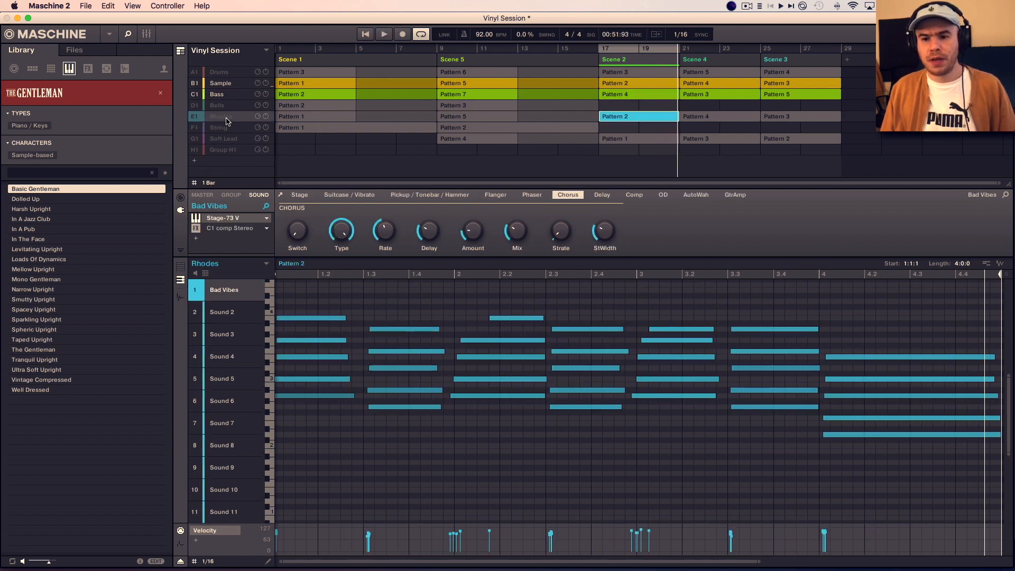
# Highlight the Rhodes chords of Scene 2's Pattern 2 one at a time, from the first chord to the long one in bar 4.
pyautogui.moveTo(303, 409); pyautogui.dragTo(309, 313)
pyautogui.moveTo(390, 310); pyautogui.dragTo(403, 420)
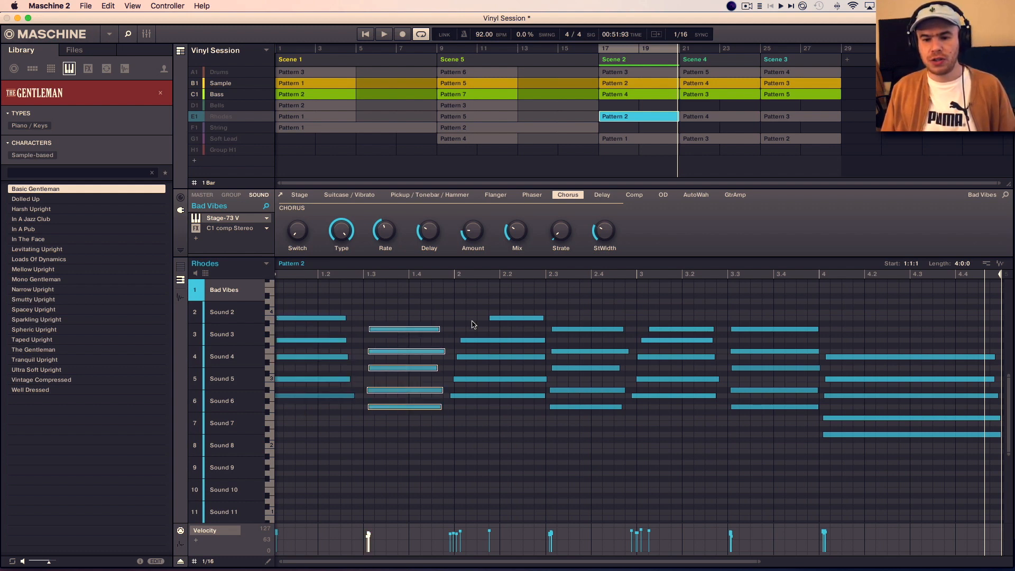
pyautogui.moveTo(471, 299); pyautogui.dragTo(515, 416)
pyautogui.moveTo(582, 303); pyautogui.dragTo(609, 416)
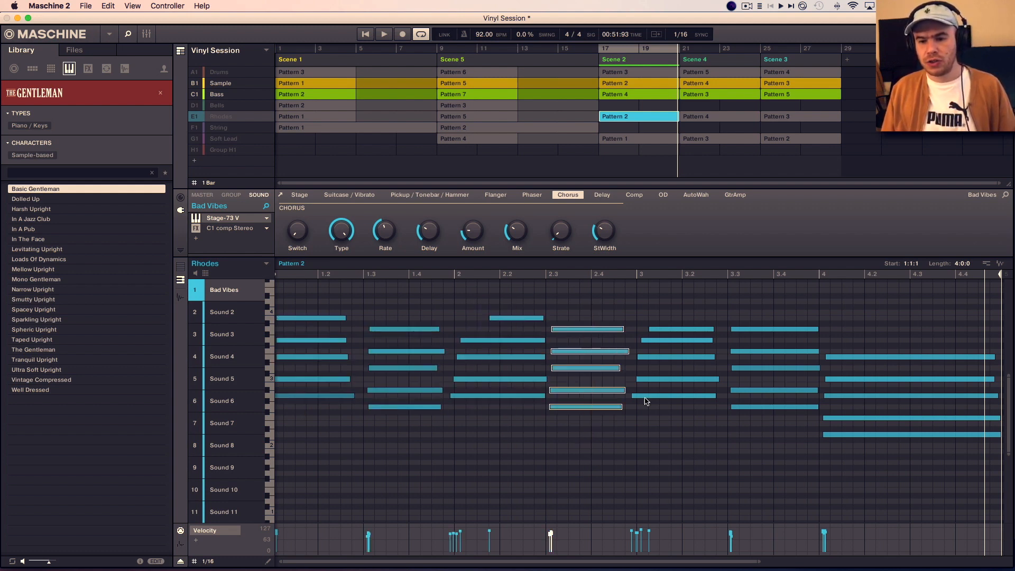
pyautogui.moveTo(657, 304); pyautogui.dragTo(684, 429)
pyautogui.moveTo(749, 299); pyautogui.dragTo(775, 447)
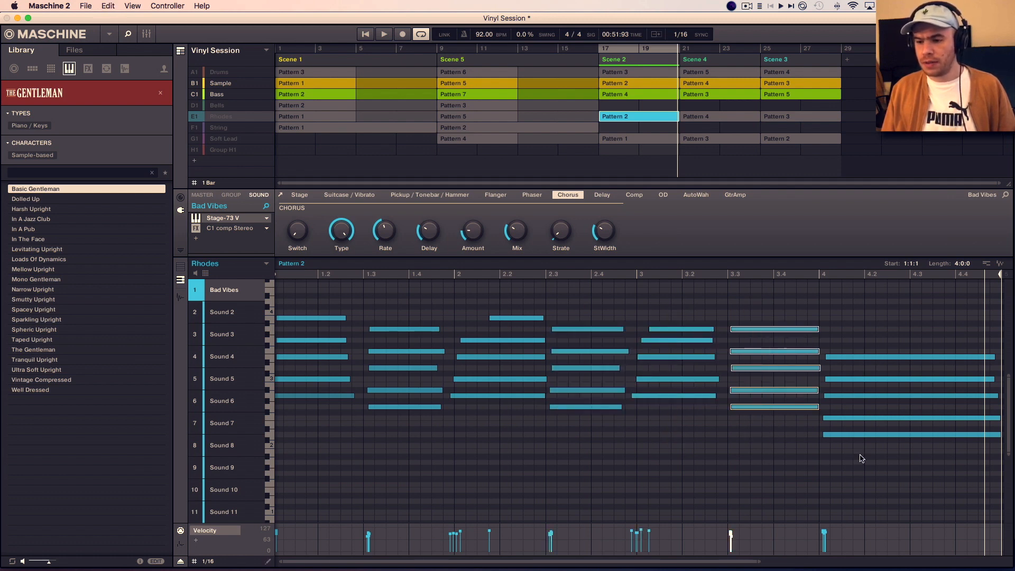
pyautogui.moveTo(861, 458); pyautogui.dragTo(861, 328)
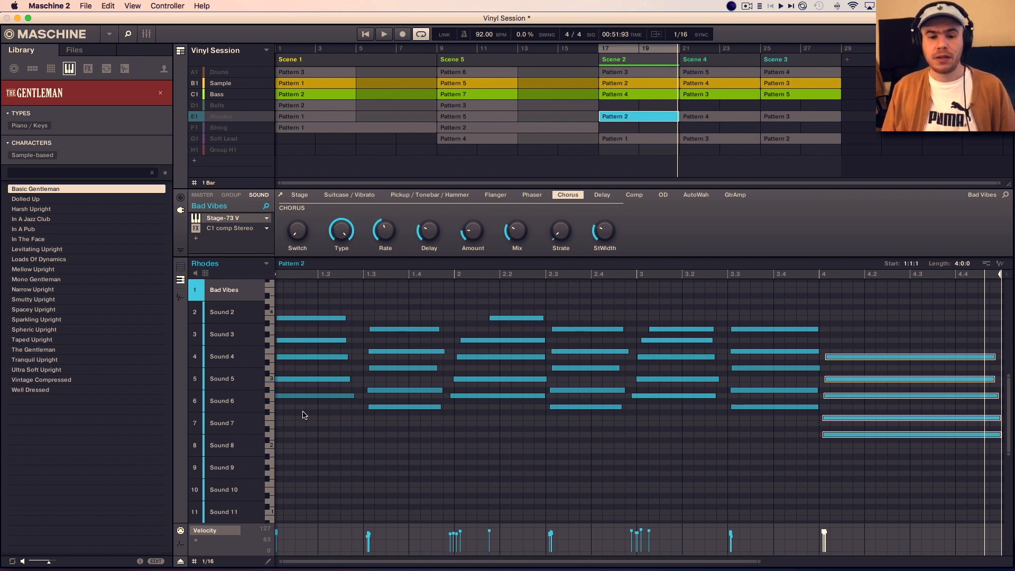
# Highlight the upper and the three lower notes of the first Rhodes chord, and play Scene 2 with Rhodes unmuted alongside Sample and Bass.
pyautogui.click(315, 340)
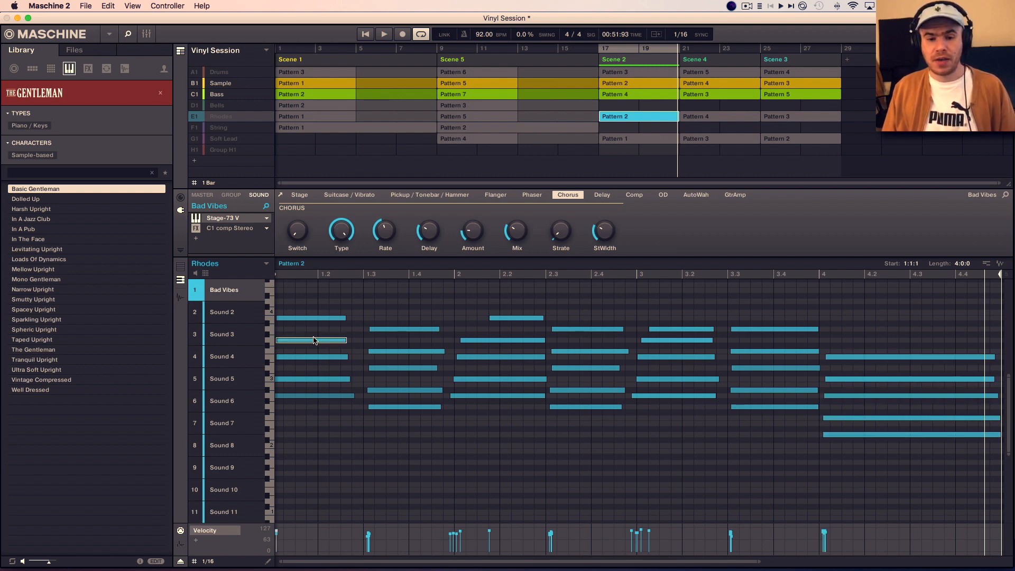
pyautogui.moveTo(306, 406); pyautogui.dragTo(328, 356)
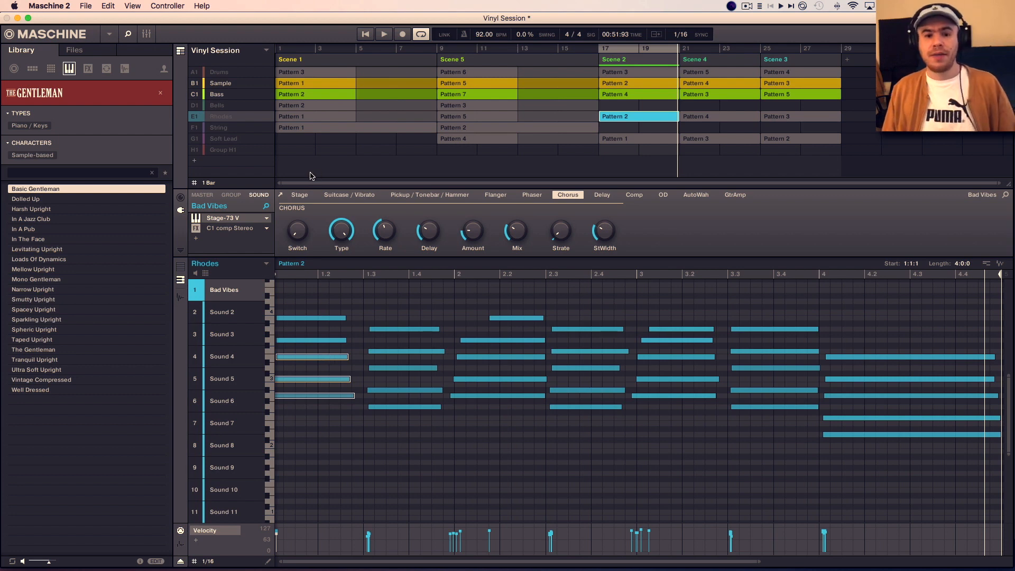
pyautogui.click(365, 34)
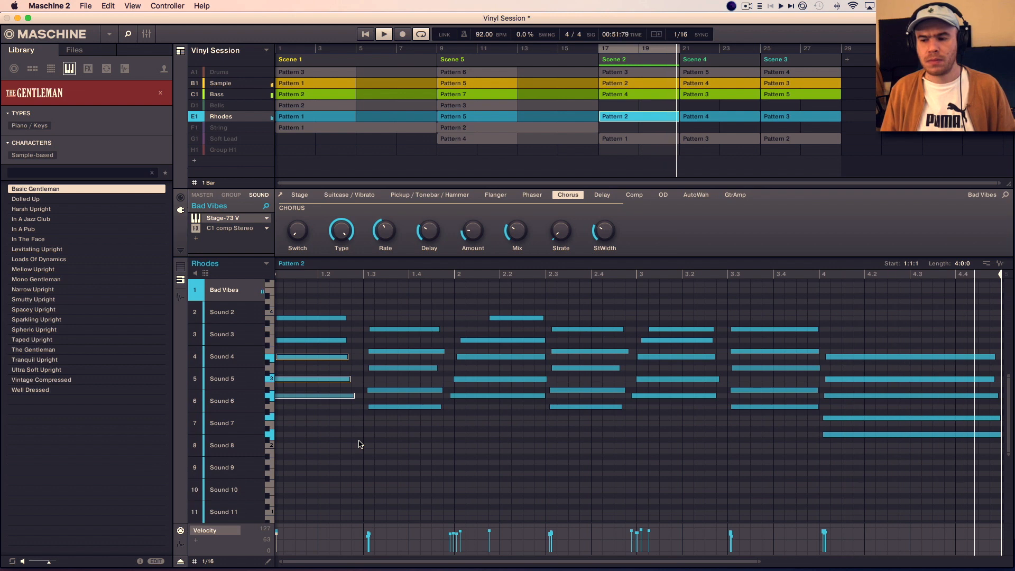
# Open the Soft Lead group's Pattern 1 in Scene 2, and play it unmuted with Sample, Bass and Rhodes.
pyautogui.click(220, 138)
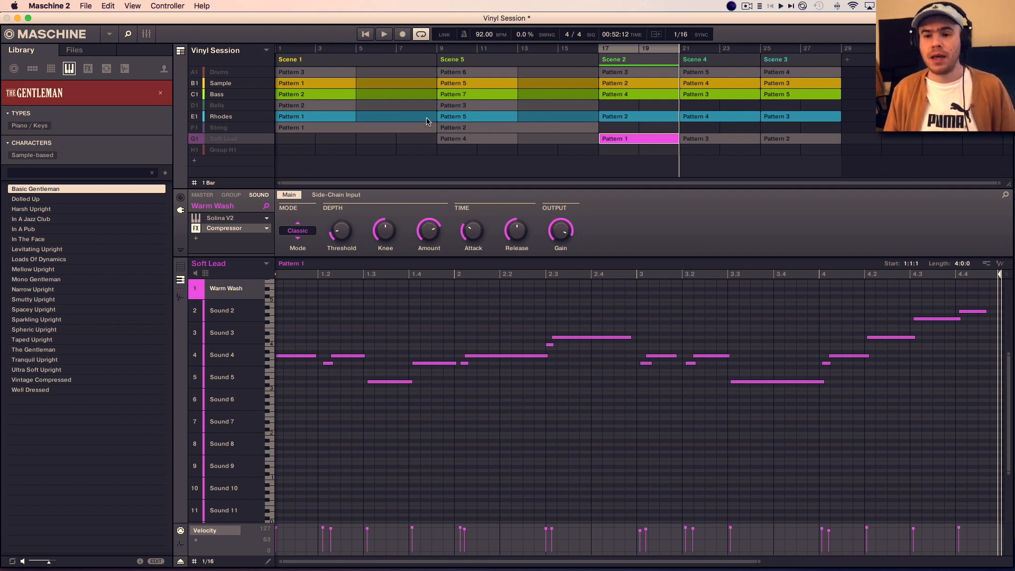
pyautogui.click(365, 34)
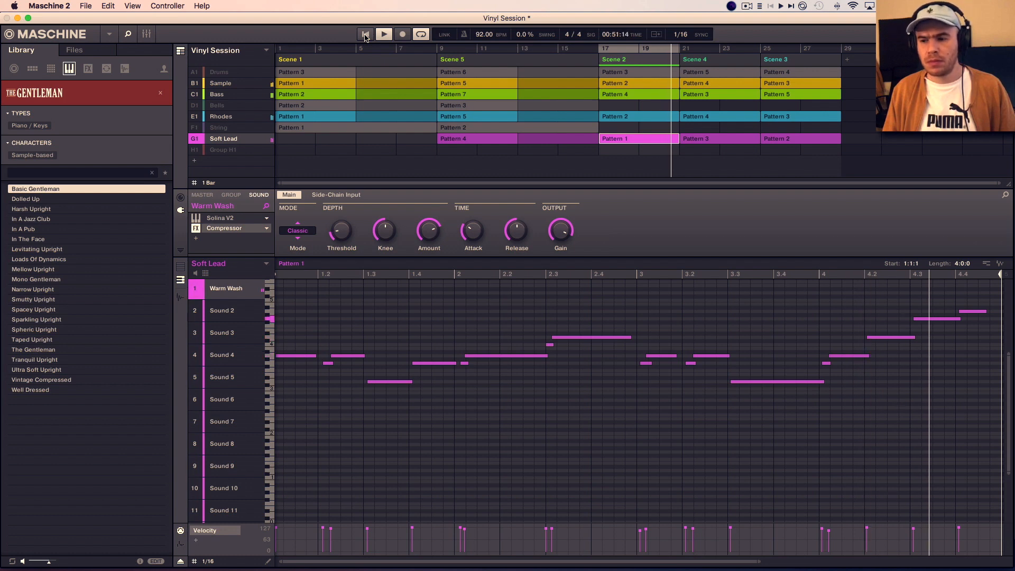
pyautogui.press('space')
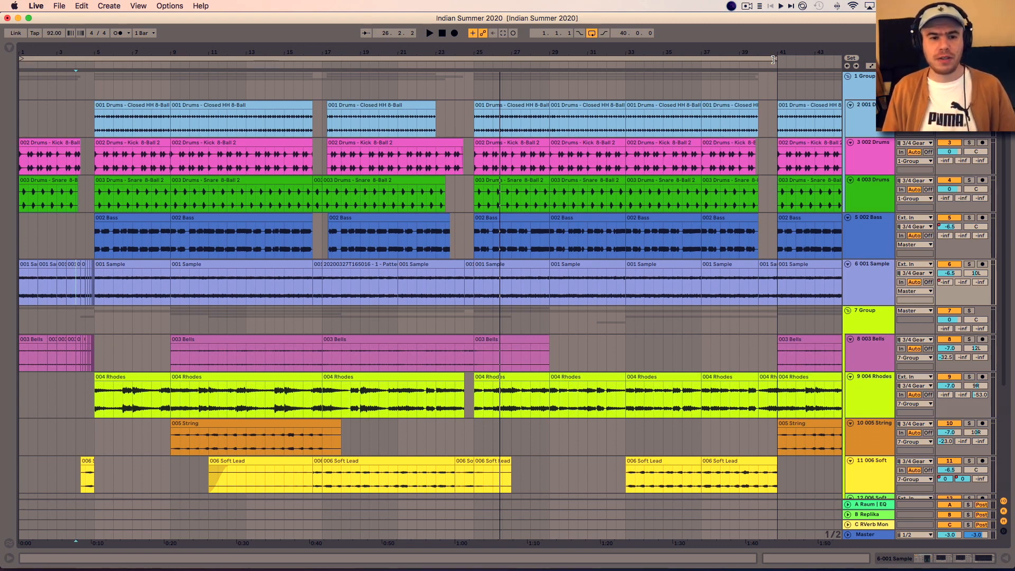
# In Ableton Live's Indian Summer 2020 arrangement, play the intro with the first 4 bars looped, and extend the loop to 24 bars.
pyautogui.moveTo(772, 60); pyautogui.dragTo(98, 45)
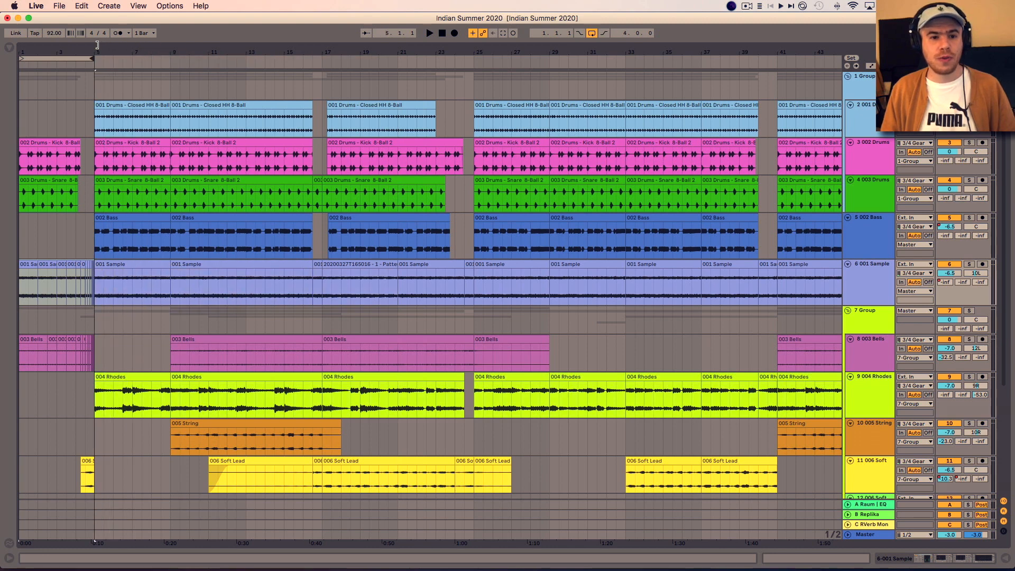
pyautogui.click(429, 33)
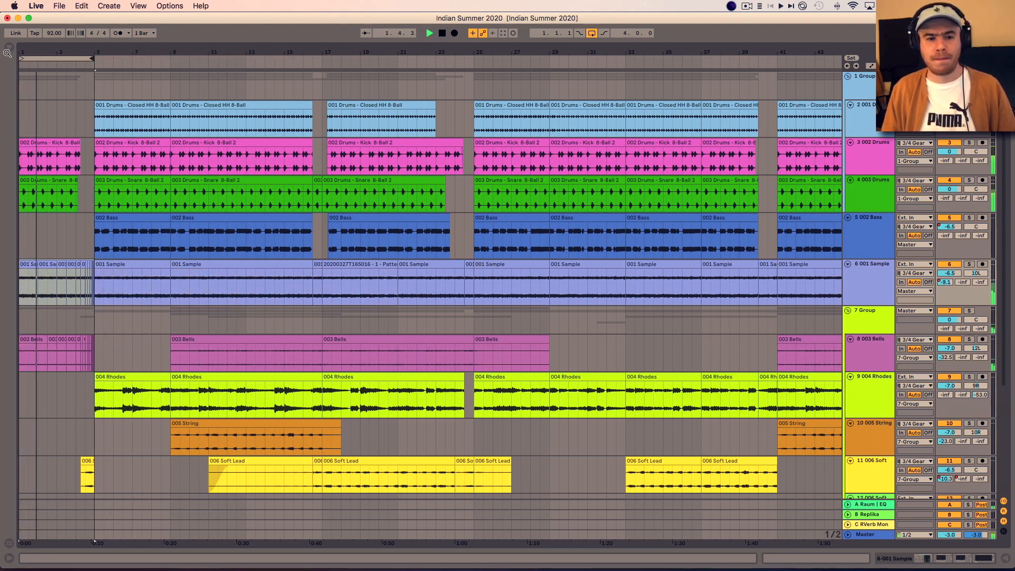
pyautogui.moveTo(93, 61)
pyautogui.mouseDown()
pyautogui.moveTo(464, 65)
pyautogui.moveTo(477, 55)
pyautogui.moveTo(98, 51)
pyautogui.mouseUp()
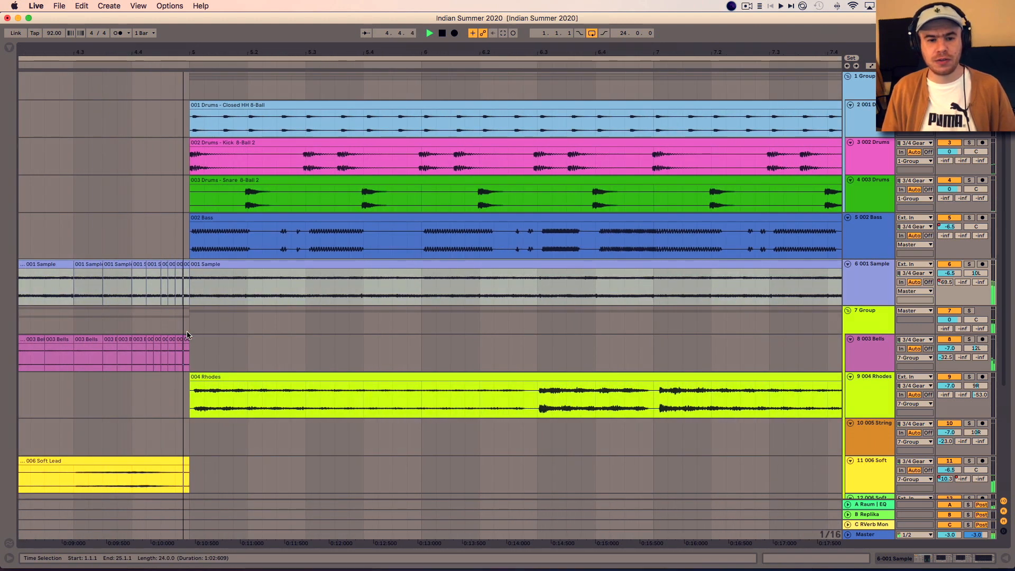
pyautogui.press('space')
# Play the arrangement from 3.3.1 in the intro up to the drum and bass dropout in bar 16.
pyautogui.moveTo(117, 50); pyautogui.dragTo(334, 52)
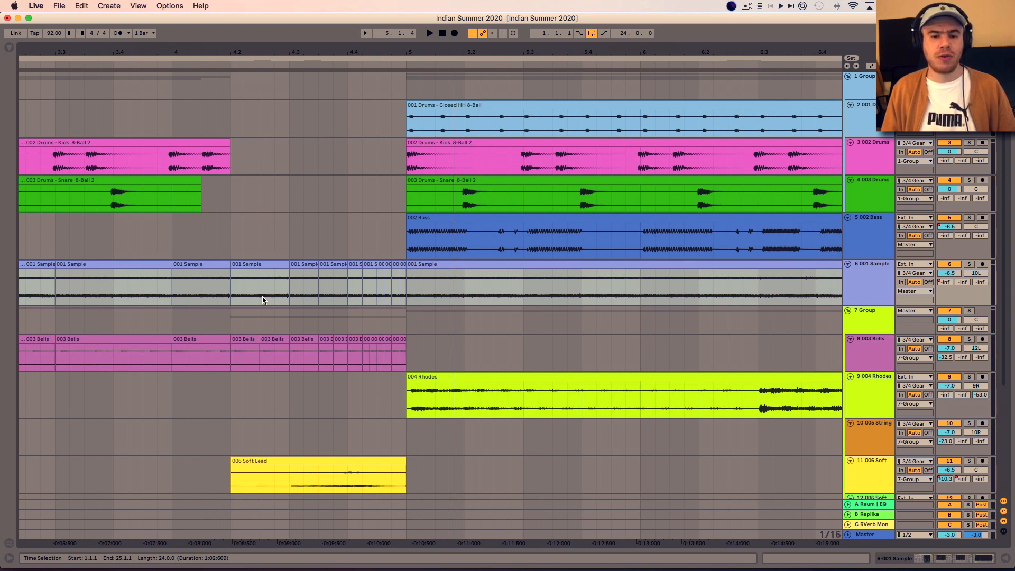
pyautogui.click(55, 228)
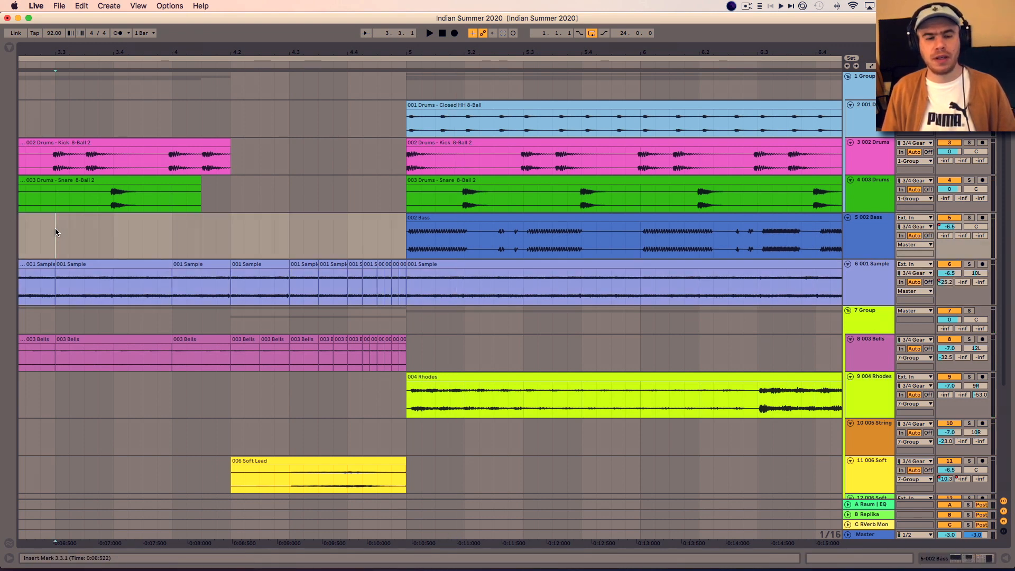
pyautogui.press('space')
pyautogui.moveTo(325, 53); pyautogui.dragTo(83, 9)
pyautogui.scroll(-2, 461, 235)
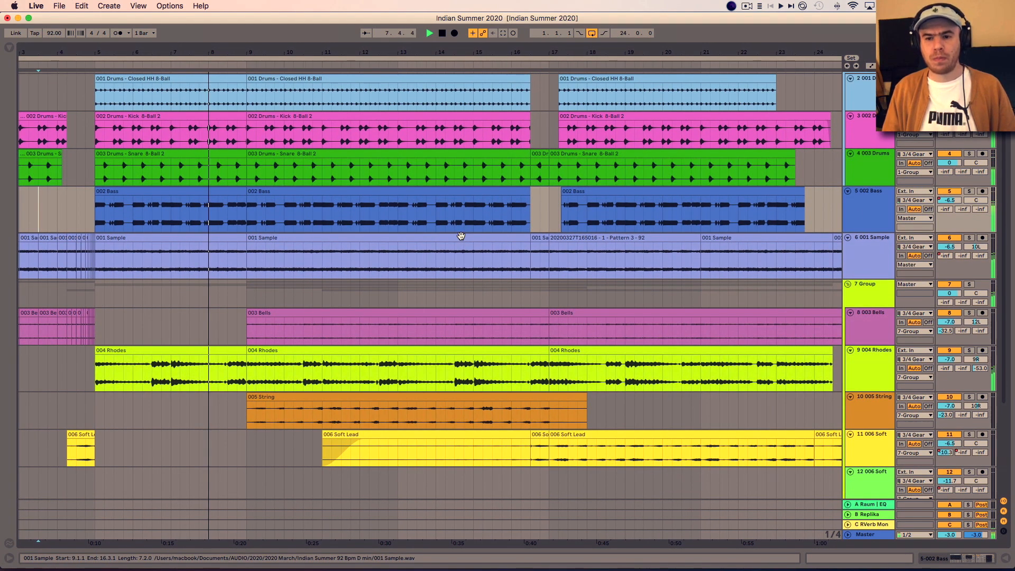
pyautogui.hscroll(1, 461, 235)
pyautogui.hscroll(-1, 461, 236)
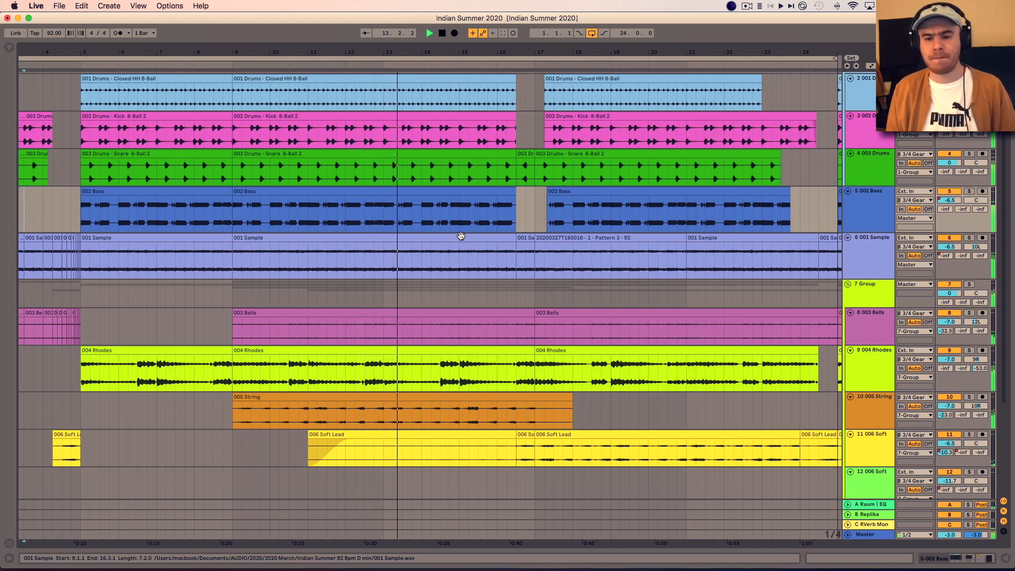
pyautogui.moveTo(550, 52); pyautogui.dragTo(417, 50)
pyautogui.hscroll(2, 509, 188)
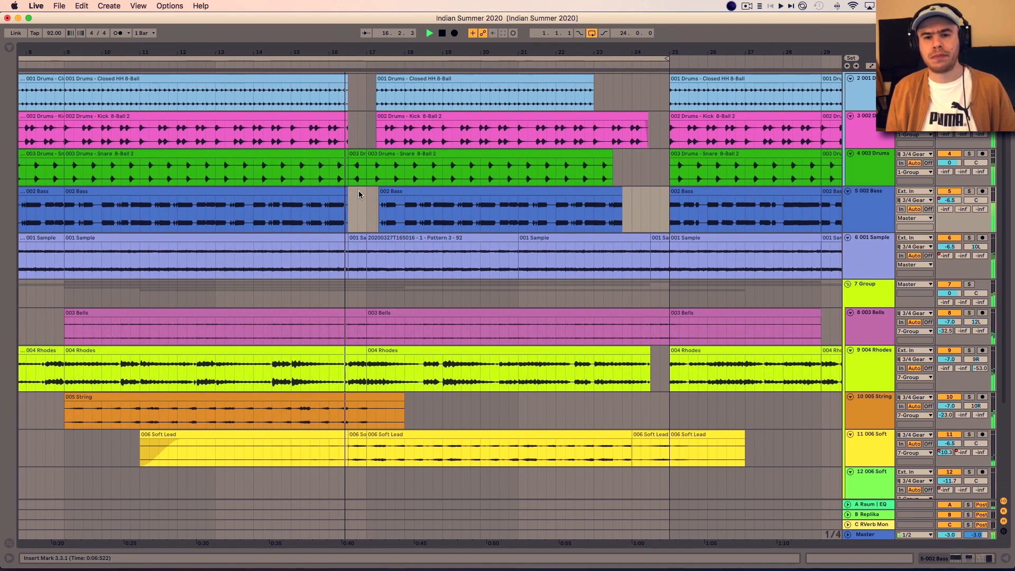
pyautogui.press('space')
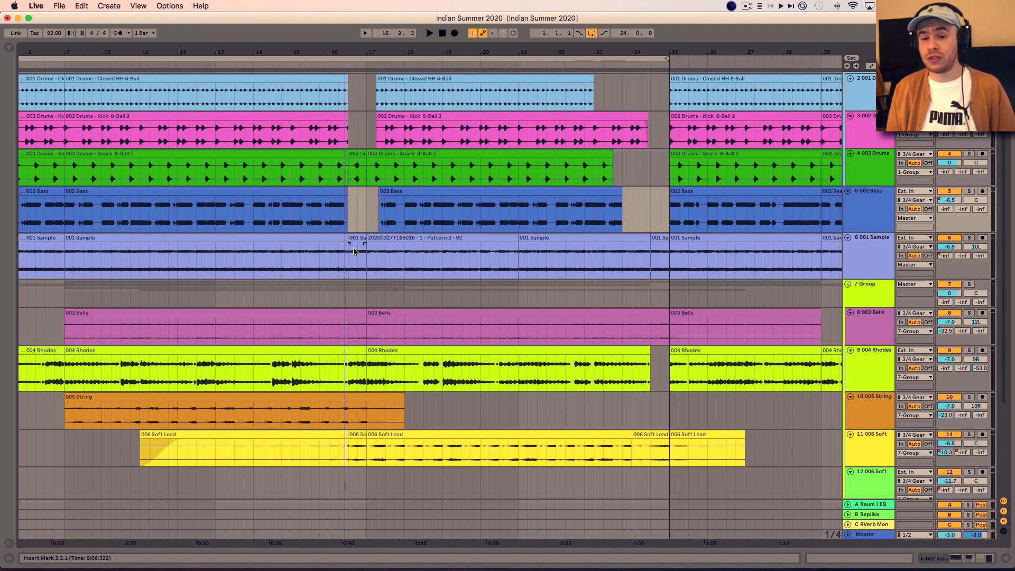
# Play the arrangement from 14.1.1 through the bar 17 transition, and set the loop to 8 bars starting at bar 17.
pyautogui.click(269, 136)
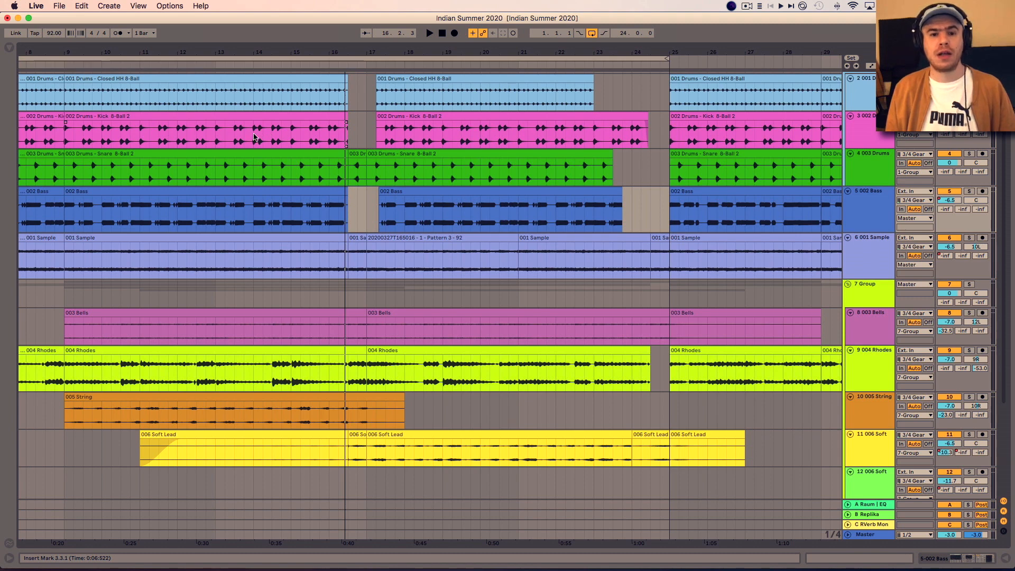
pyautogui.click(254, 137)
pyautogui.press('space')
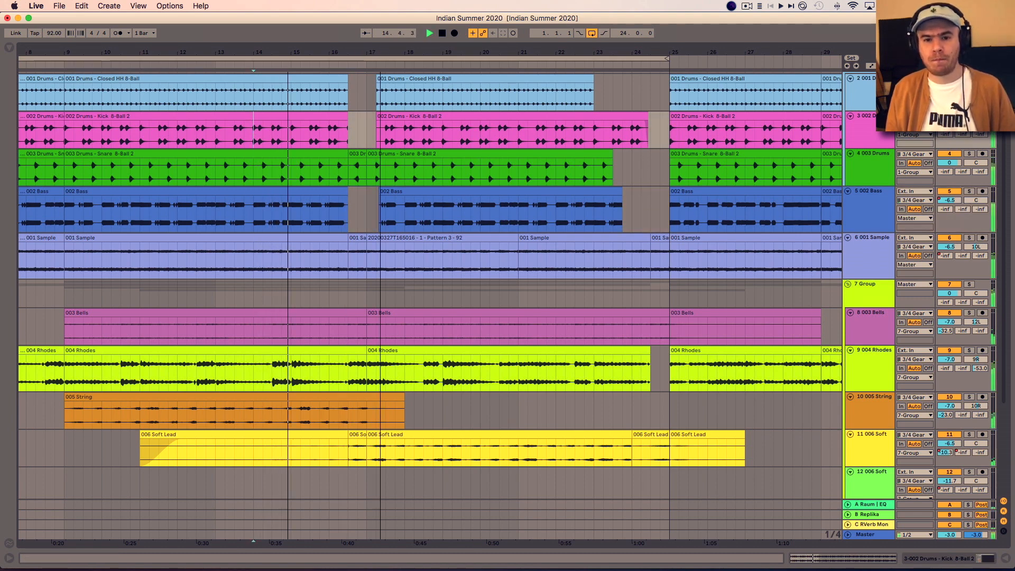
pyautogui.moveTo(367, 48); pyautogui.dragTo(308, 78)
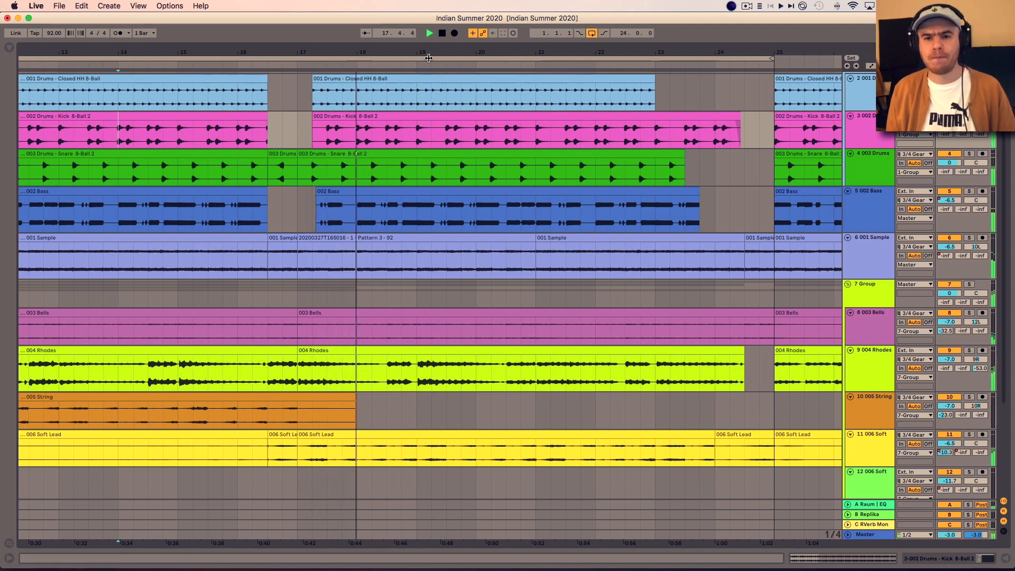
pyautogui.moveTo(430, 54); pyautogui.dragTo(389, 53)
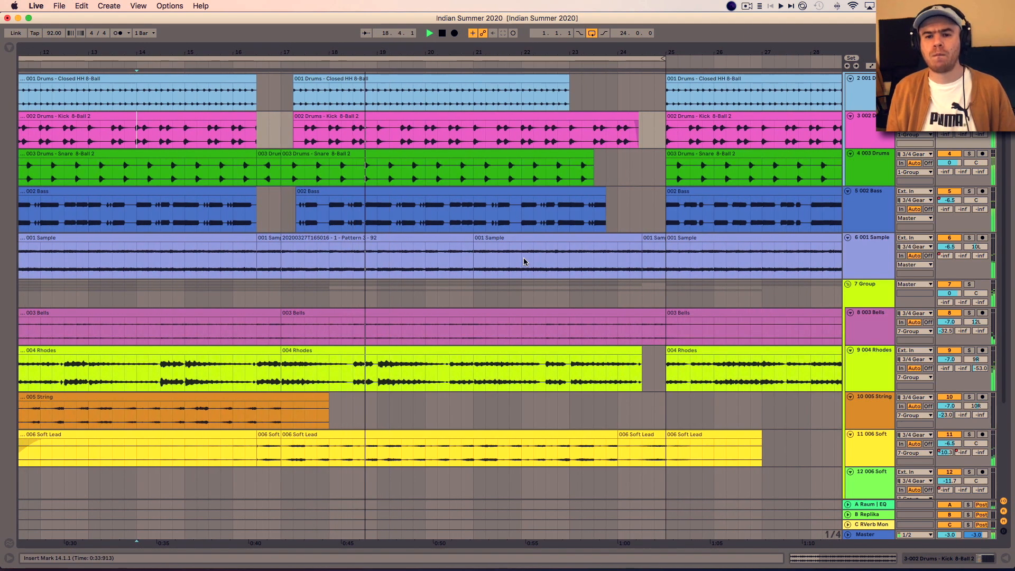
pyautogui.scroll(2, 523, 258)
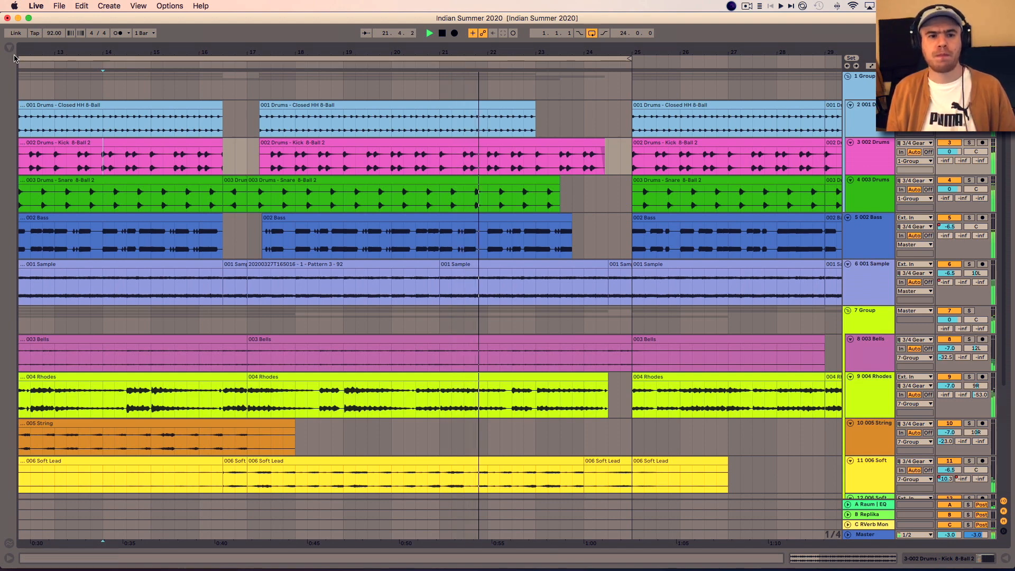
pyautogui.moveTo(20, 59); pyautogui.dragTo(244, 68)
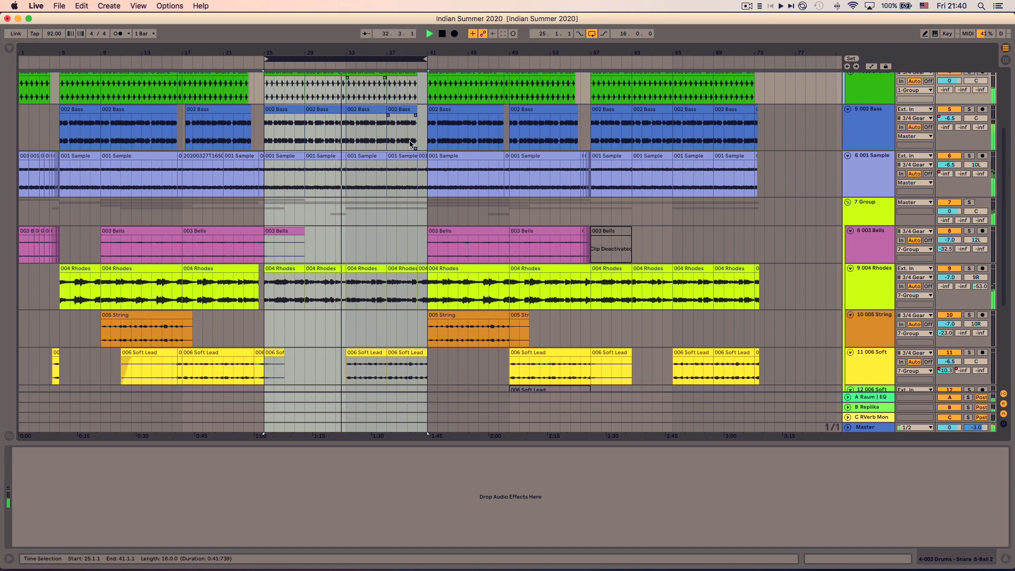
# Play the looped section from bar 25 to bar 41, and examine its bass, sample, bells, Rhodes and soft lead clips.
pyautogui.moveTo(332, 58); pyautogui.dragTo(419, 69)
pyautogui.scroll(-3, 424, 127)
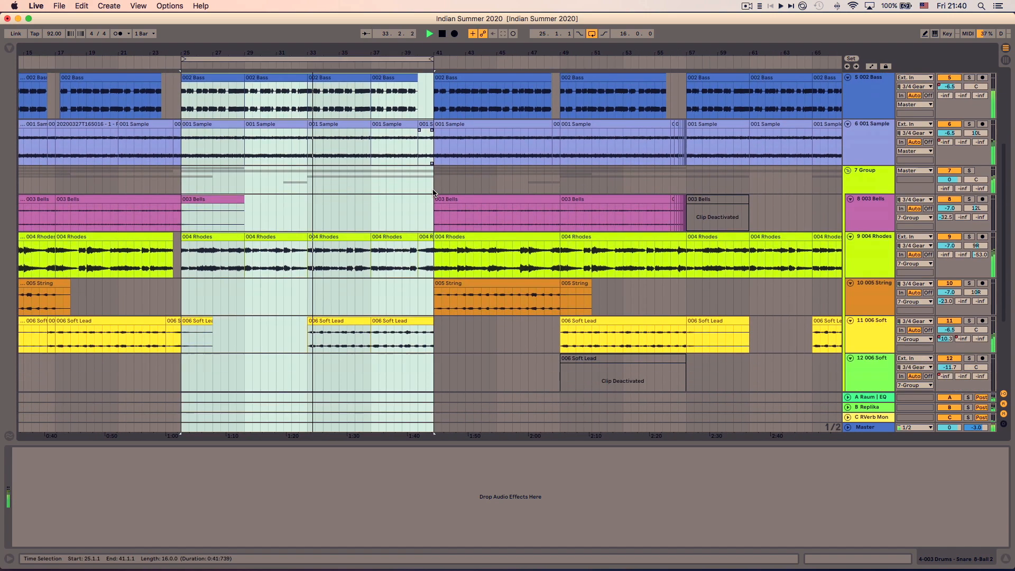
pyautogui.scroll(1, 433, 191)
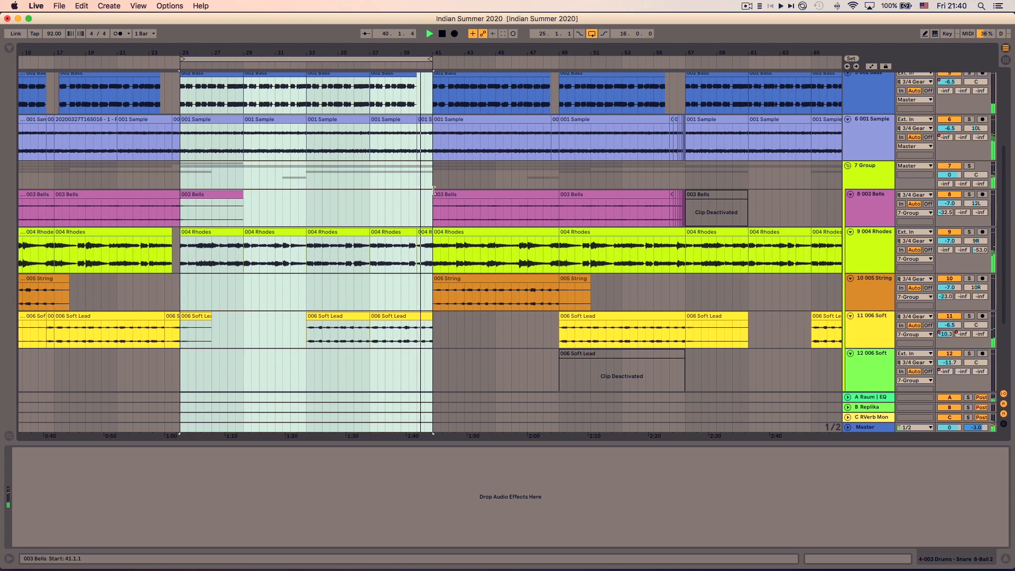
pyautogui.scroll(3, 435, 190)
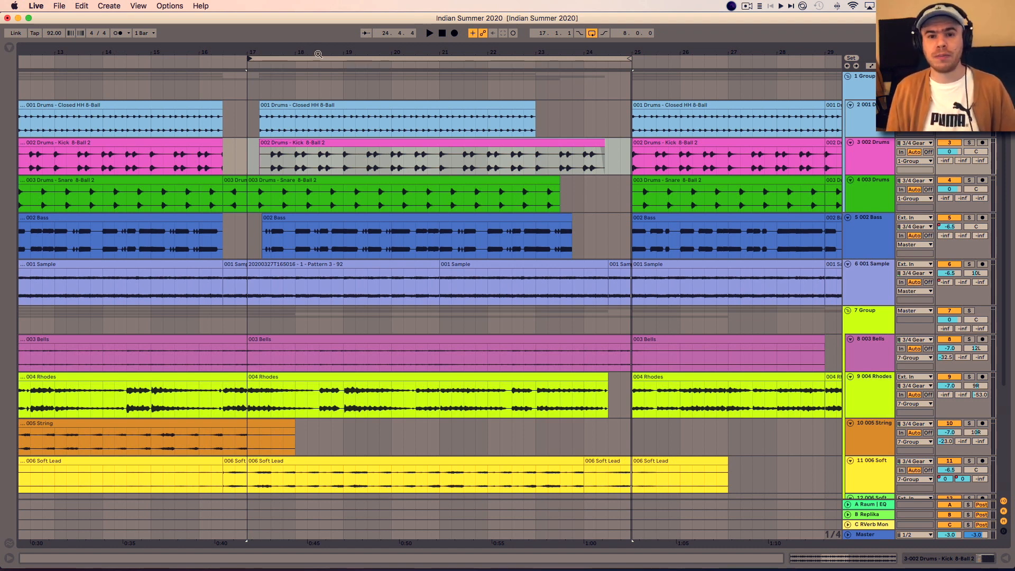
pyautogui.moveTo(317, 52); pyautogui.dragTo(455, 52)
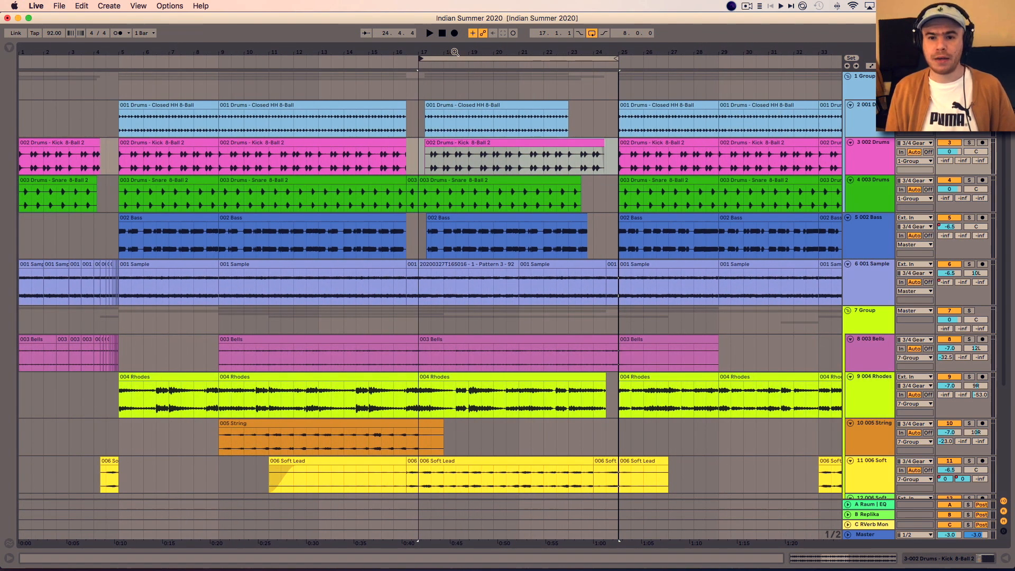